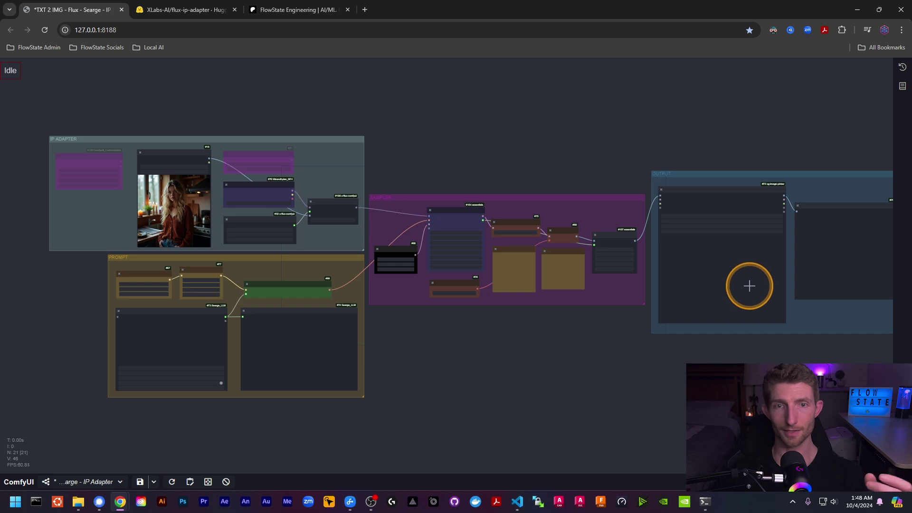
# Examine the IP Adapter group, from the Load Image nodes to the model loaders and Apply Flux IPAdapter
pyautogui.scroll(4, 173, 203)
pyautogui.scroll(4, 176, 157)
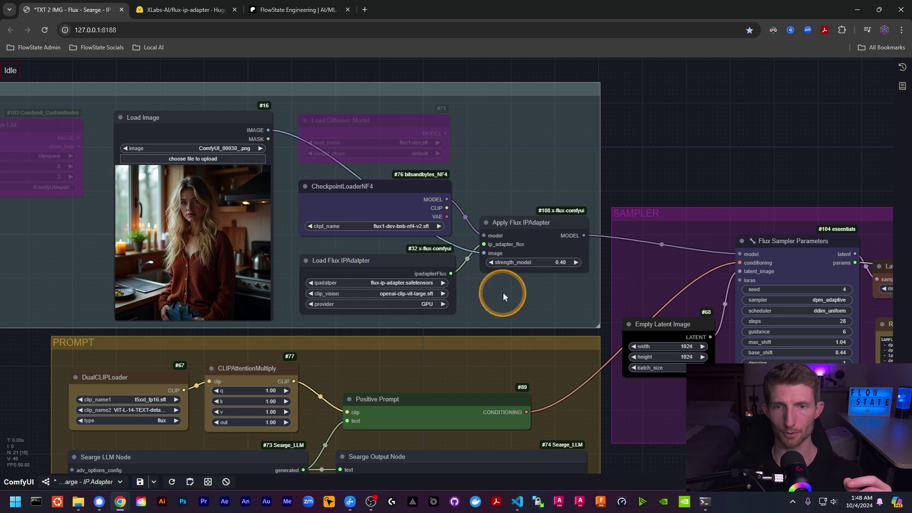
pyautogui.hscroll(-3, 71, 133)
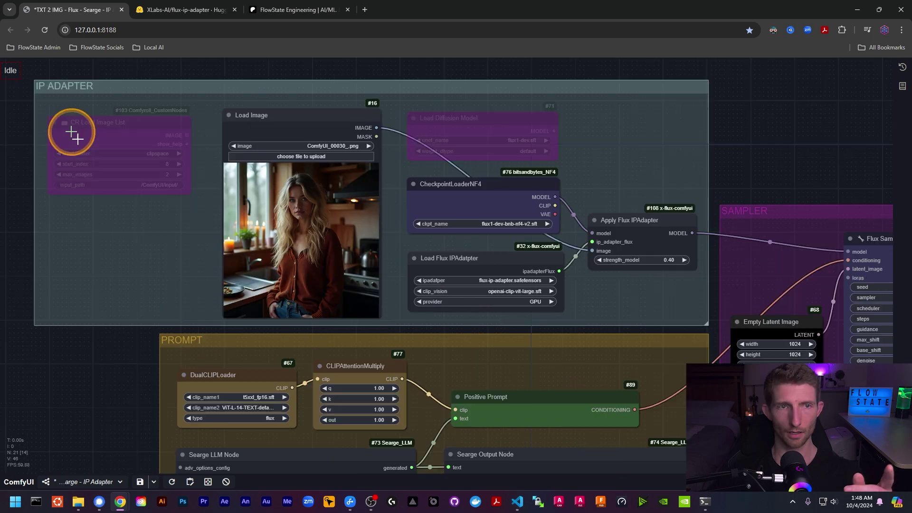
pyautogui.scroll(4, 71, 136)
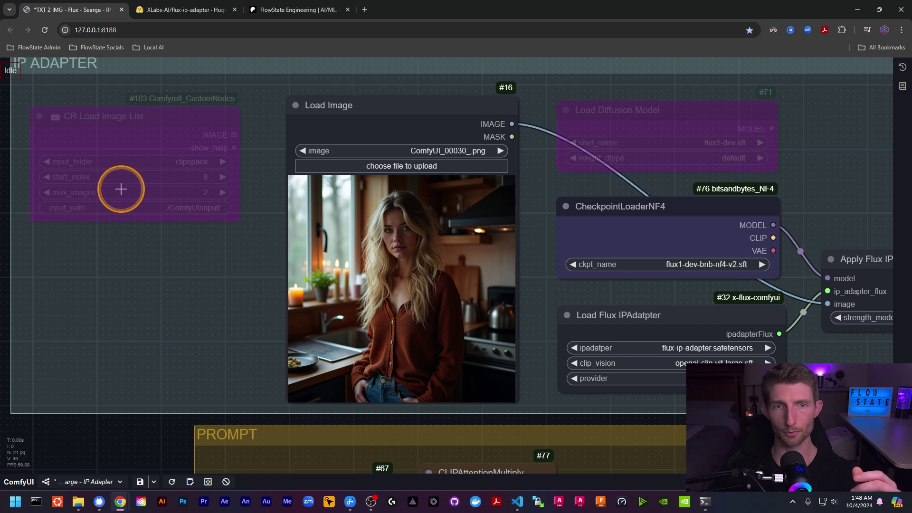
pyautogui.scroll(-3, 105, 184)
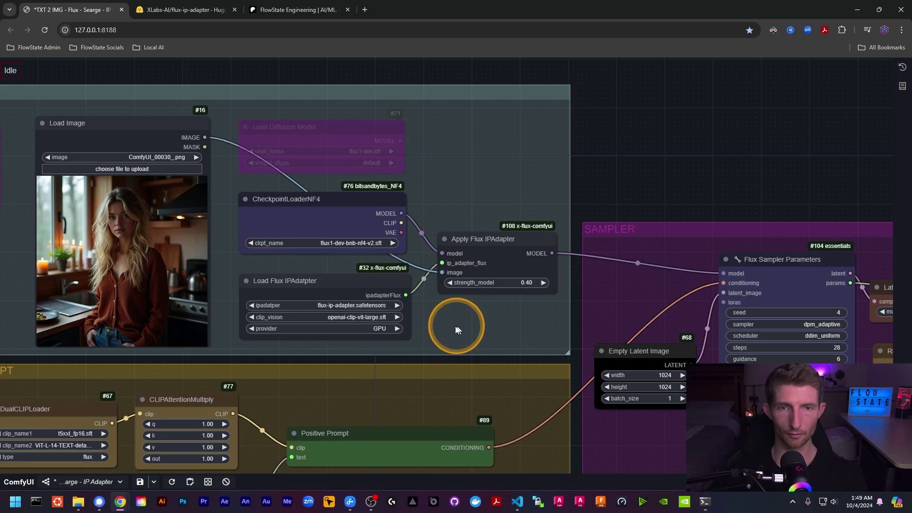
pyautogui.scroll(2, 359, 147)
pyautogui.scroll(1, 359, 148)
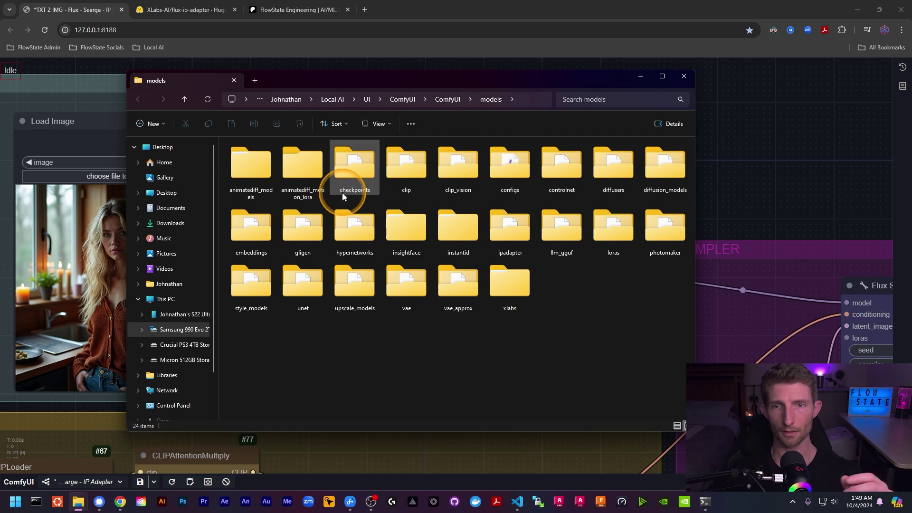
# Check the model files in the ComfyUI models/checkpoints folder and close the file window
pyautogui.click(363, 178)
pyautogui.doubleClick(362, 178)
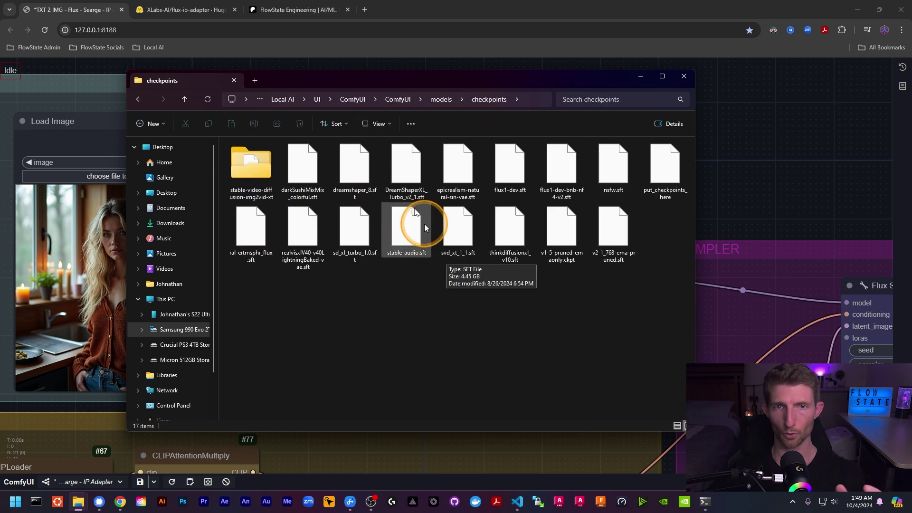
pyautogui.hotkey('alt', 'Up')
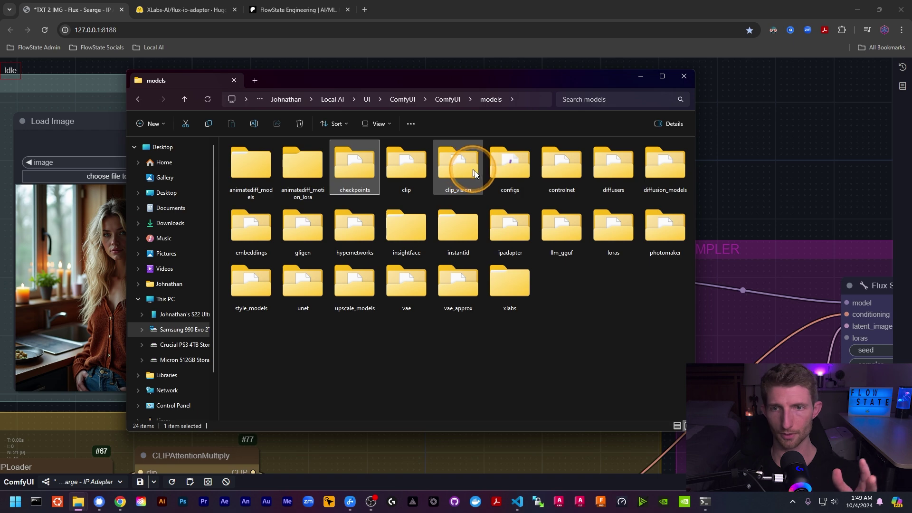
pyautogui.doubleClick(358, 171)
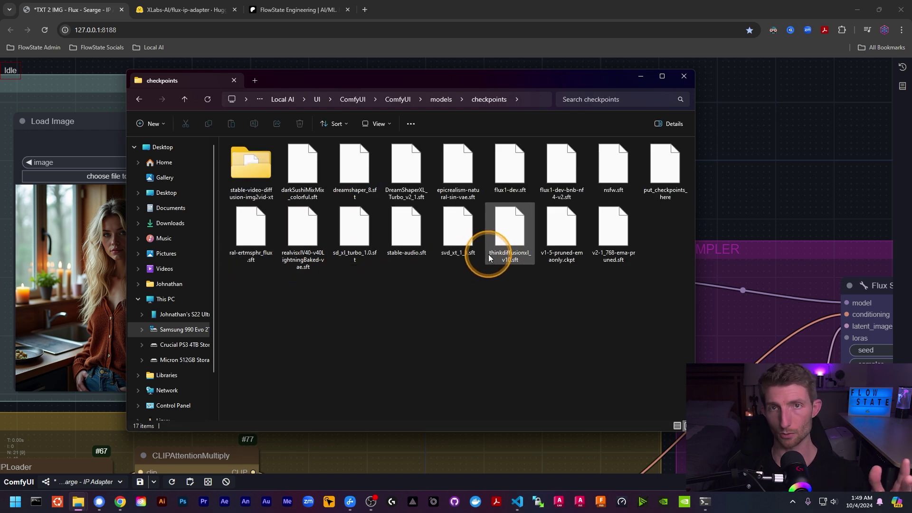
pyautogui.hotkey('alt', 'F4')
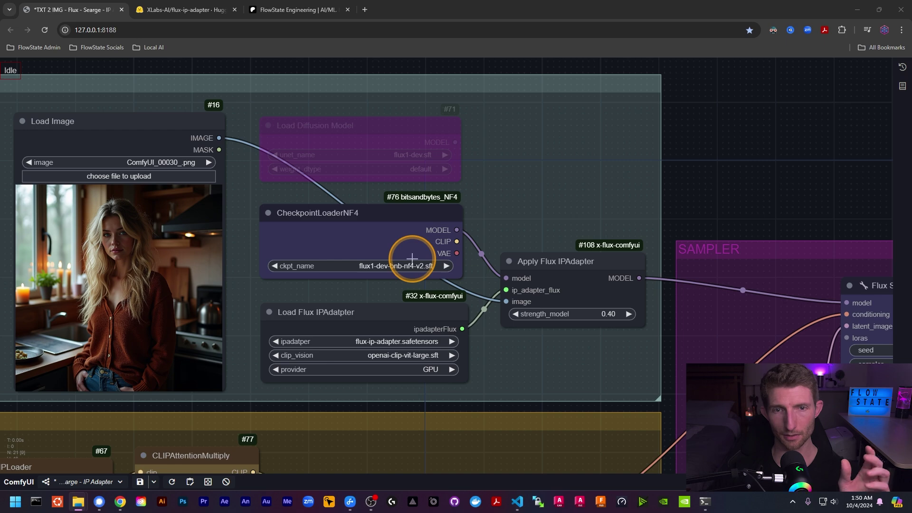
# Choose flux1-dev-bnb-nf4-v2.sft as the checkpoint in the CheckpointLoaderNF4 node and deselect the node
pyautogui.scroll(-1, 412, 258)
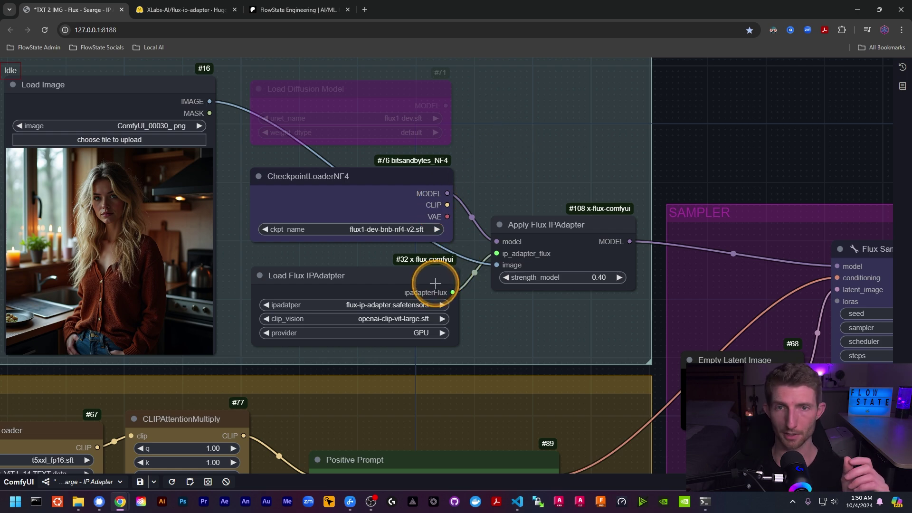
pyautogui.scroll(-4, 435, 283)
pyautogui.scroll(3, 470, 299)
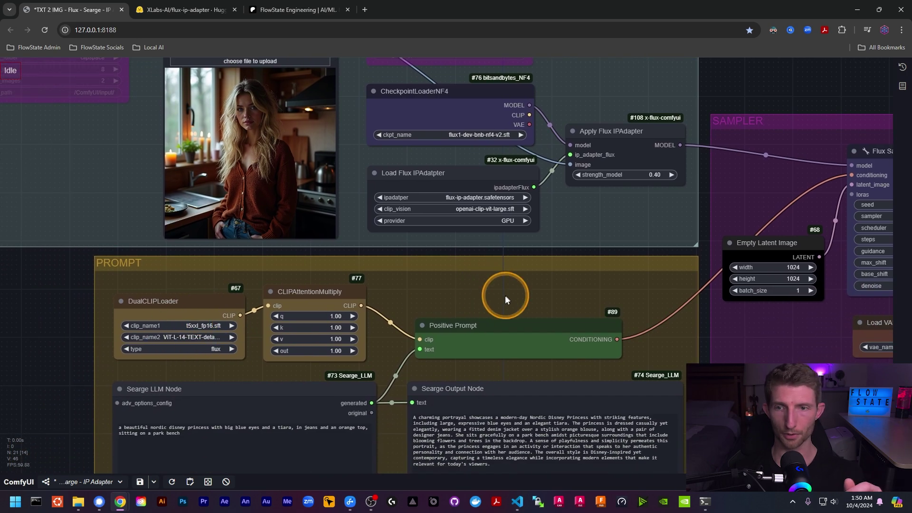
pyautogui.moveTo(503, 309); pyautogui.dragTo(137, 302)
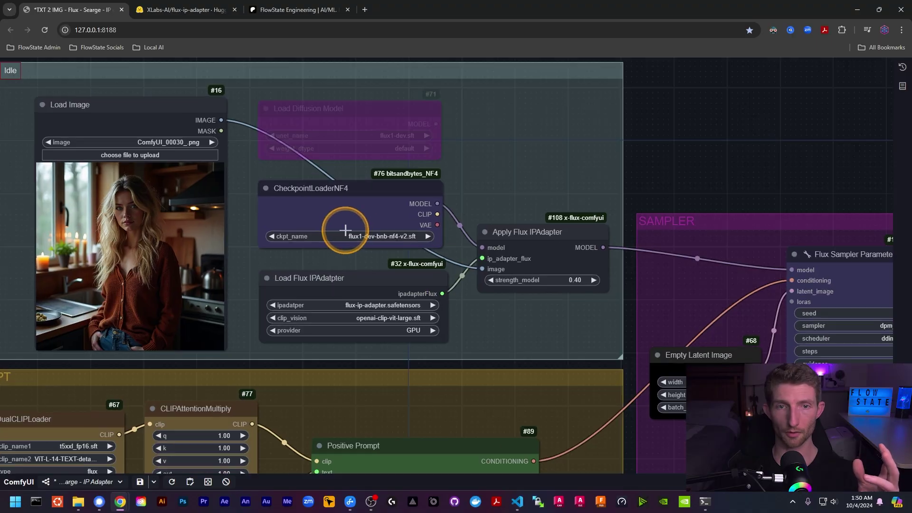
pyautogui.scroll(5, 346, 228)
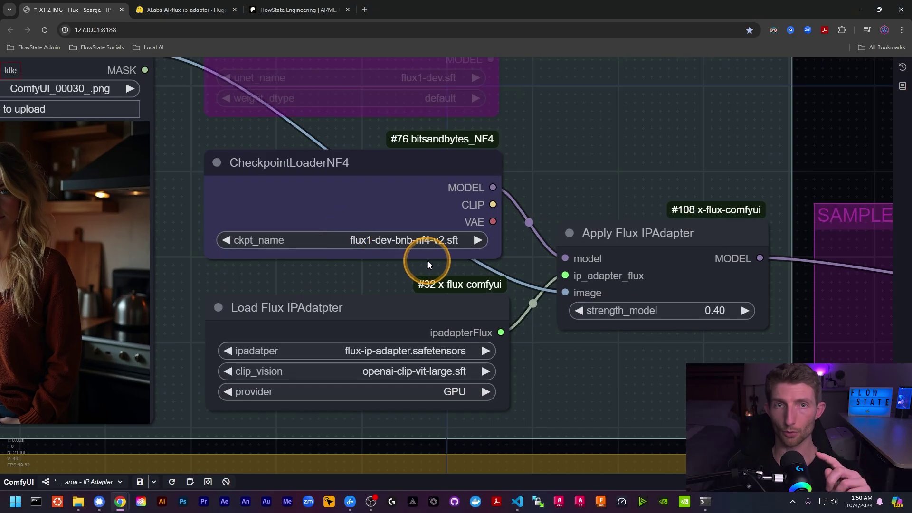
pyautogui.click(425, 242)
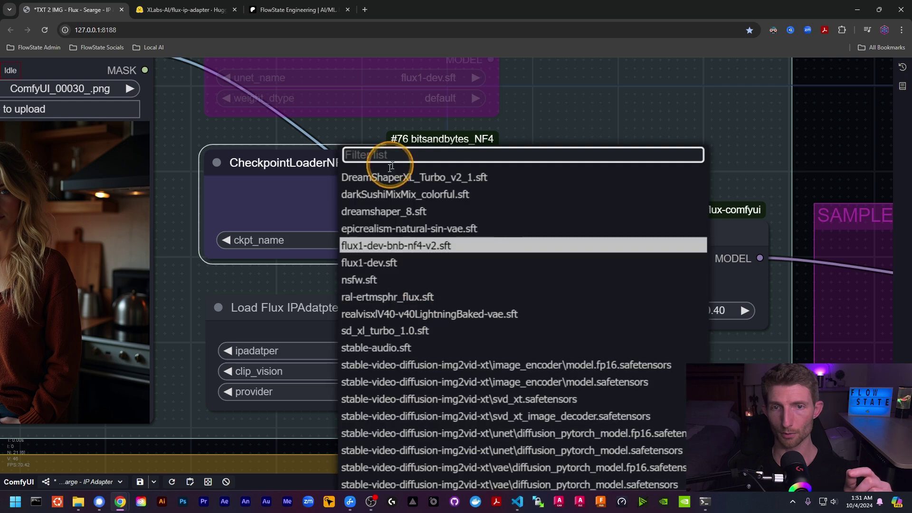
pyautogui.click(442, 252)
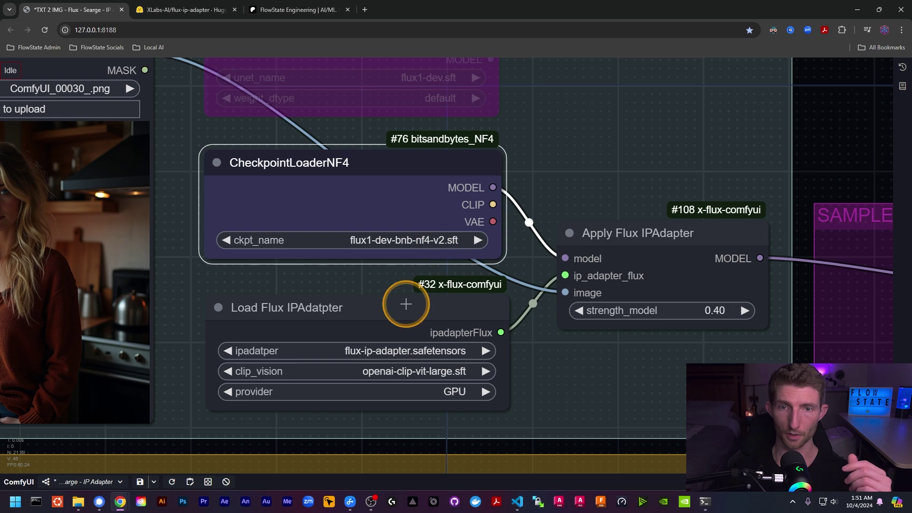
pyautogui.click(374, 283)
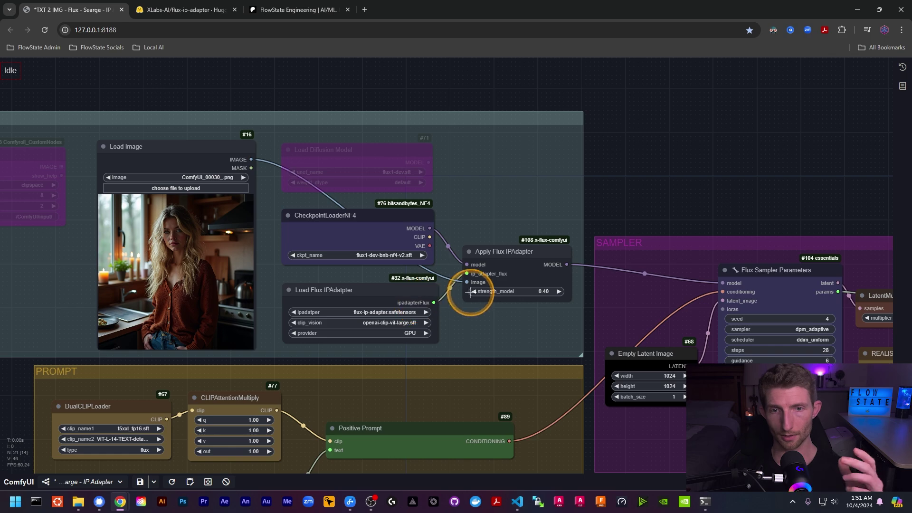
# Switch to the FlowState Patreon page, find the "Flux + IP Adapters!" post and enlarge its image
pyautogui.scroll(-4, 484, 323)
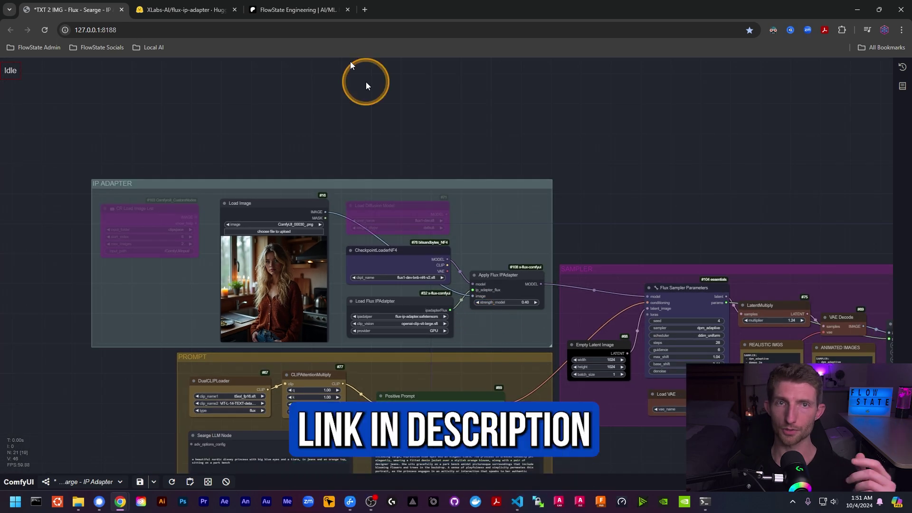
pyautogui.click(294, 9)
pyautogui.scroll(-10, 291, 204)
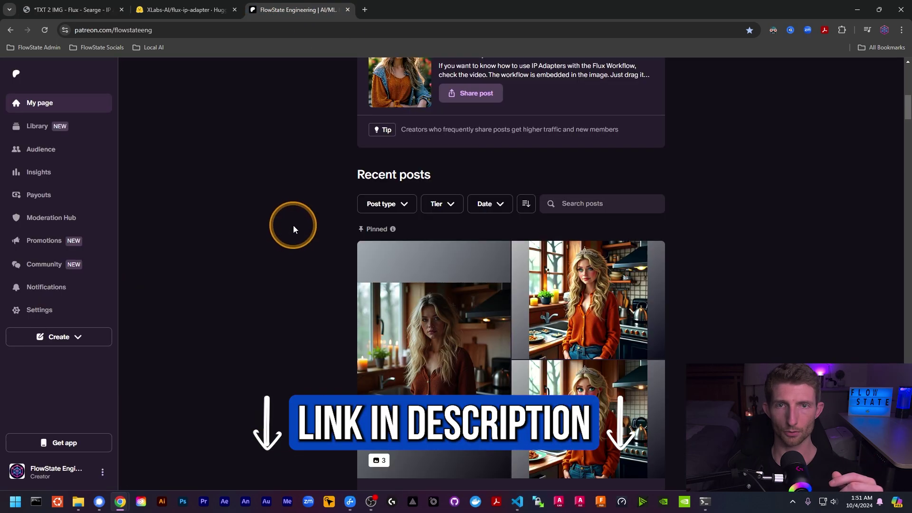
pyautogui.scroll(3, 485, 207)
pyautogui.scroll(-9, 303, 184)
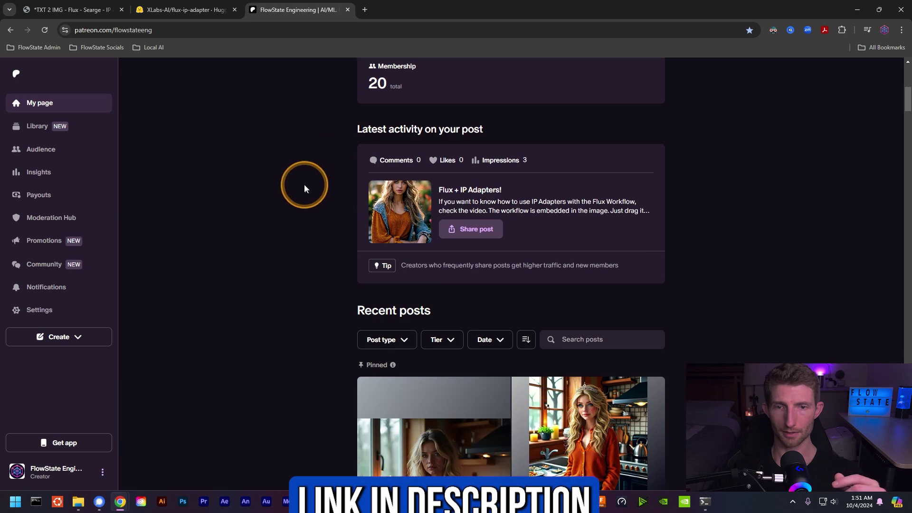
pyautogui.scroll(-8, 304, 172)
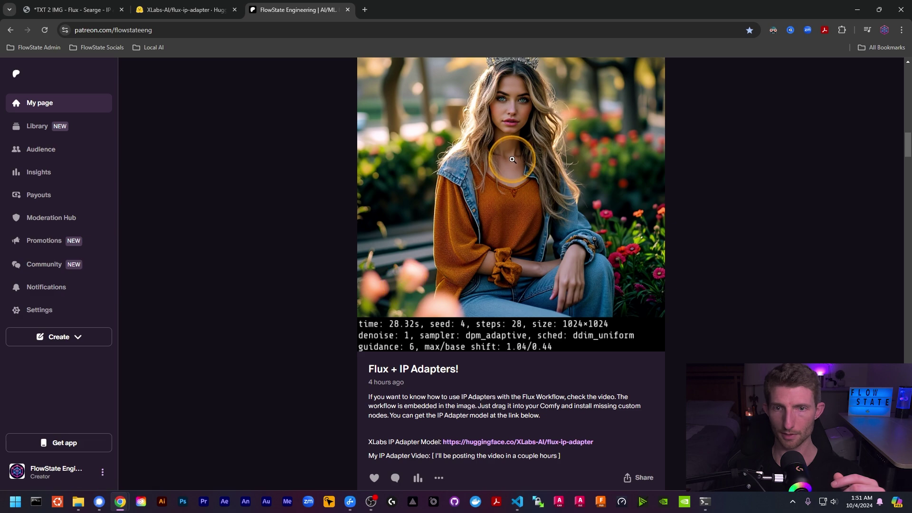
pyautogui.click(480, 165)
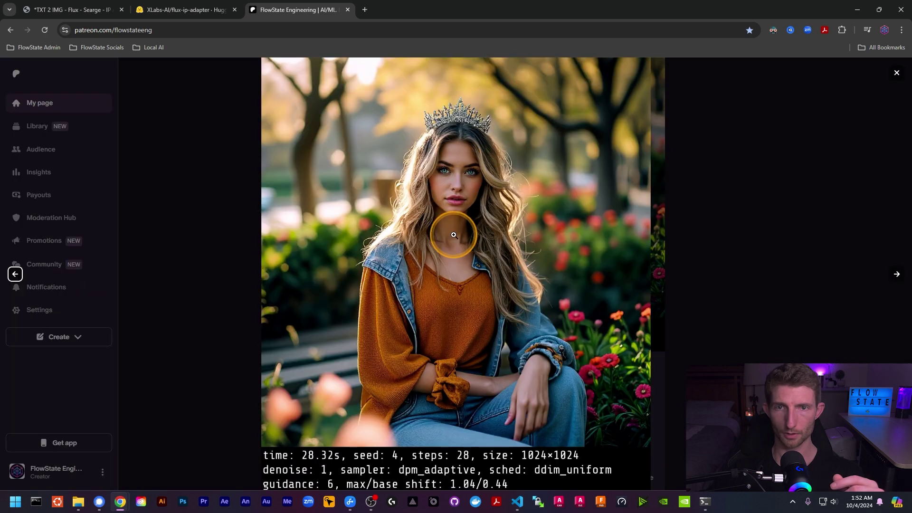
# Try to bring the post's workflow image over to the ComfyUI canvas in a separate window
pyautogui.moveTo(454, 234); pyautogui.dragTo(866, 133)
pyautogui.moveTo(855, 266); pyautogui.dragTo(486, 188)
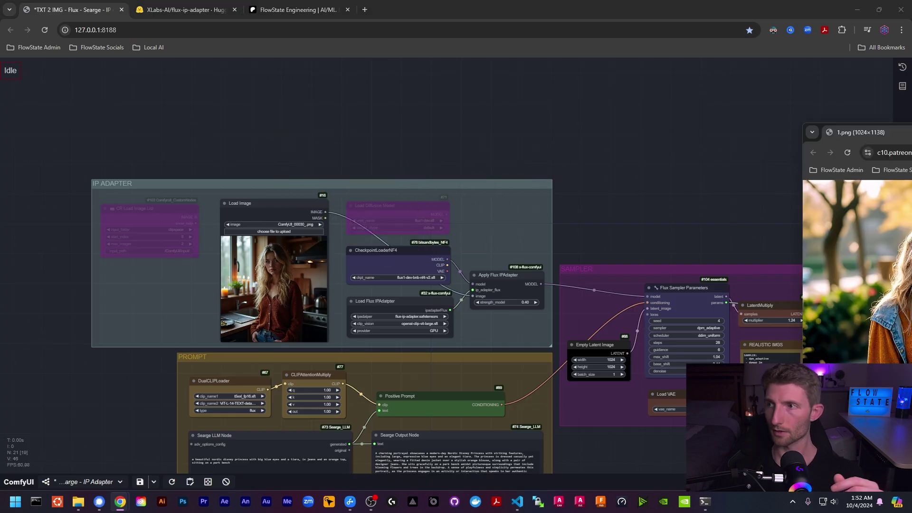
pyautogui.click(662, 248)
pyautogui.click(750, 482)
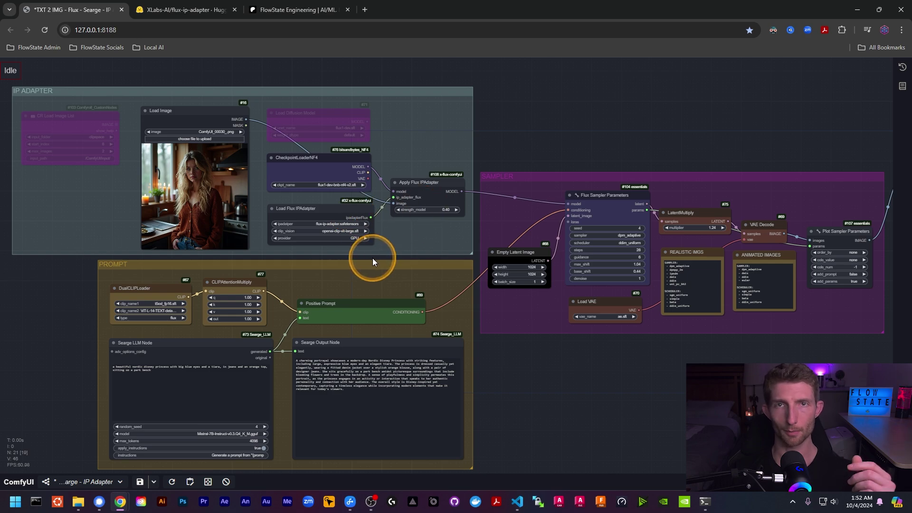
# Review the Load Flux IPAdapter node and read the ComfyUI instructions on the XLabs-AI/flux-ip-adapter Hugging Face page
pyautogui.scroll(8, 356, 248)
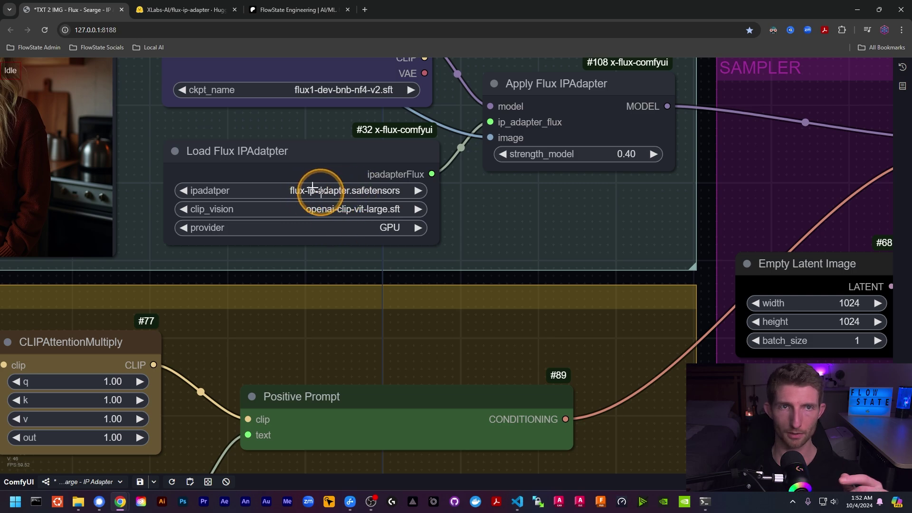
pyautogui.click(192, 11)
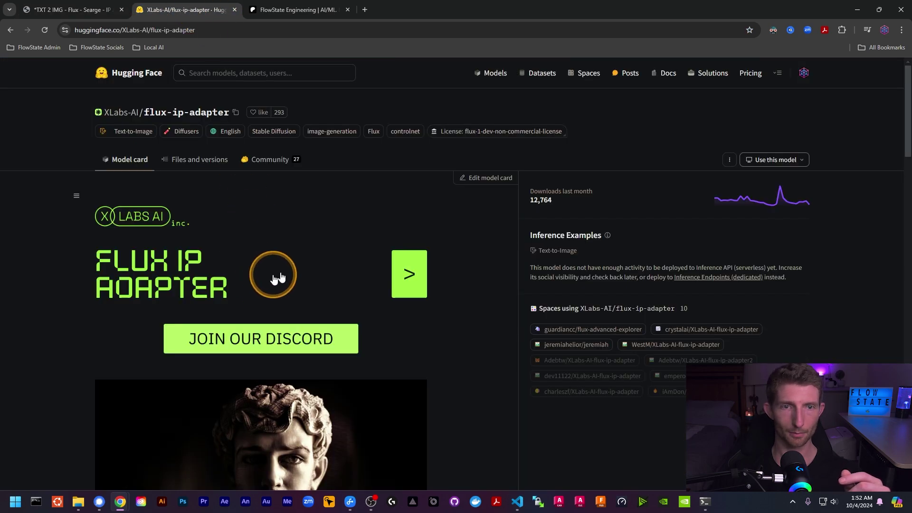
pyautogui.scroll(-12, 328, 229)
pyautogui.scroll(-10, 326, 216)
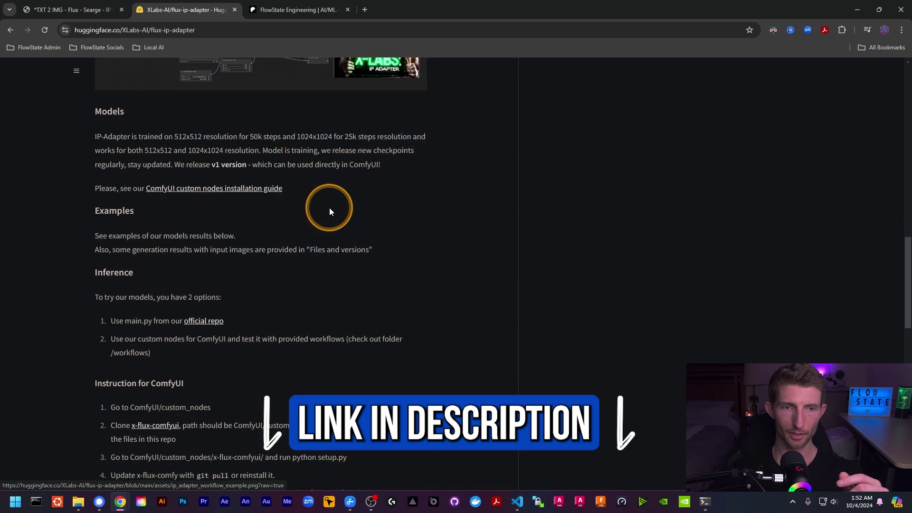
pyautogui.scroll(-2, 330, 210)
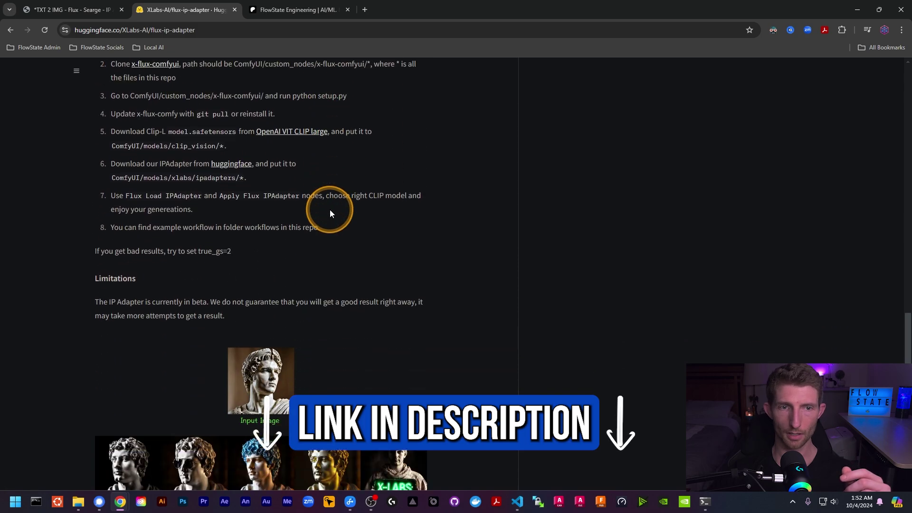
pyautogui.scroll(20, 330, 210)
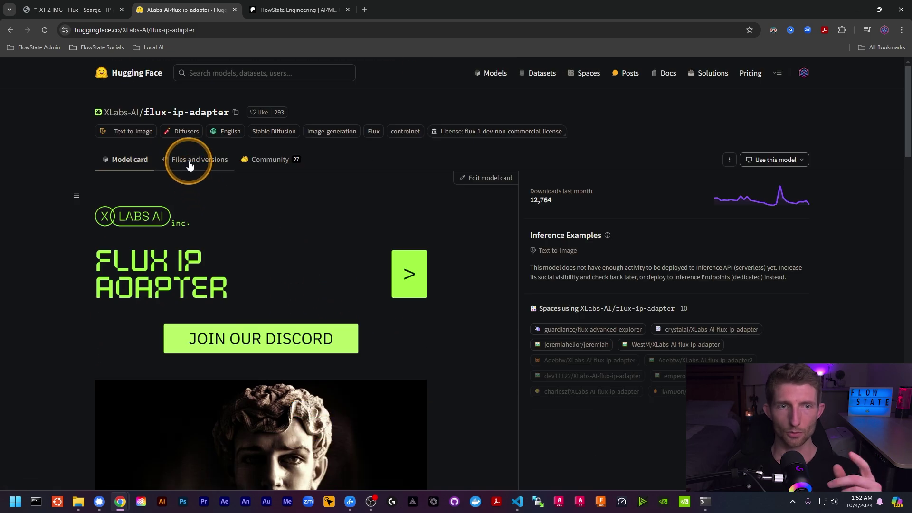
# Start saving flux-ip-adapter.safetensors from the repository's files into ComfyUI/models/xlabs/ipadapters, and cancel the save
pyautogui.click(198, 160)
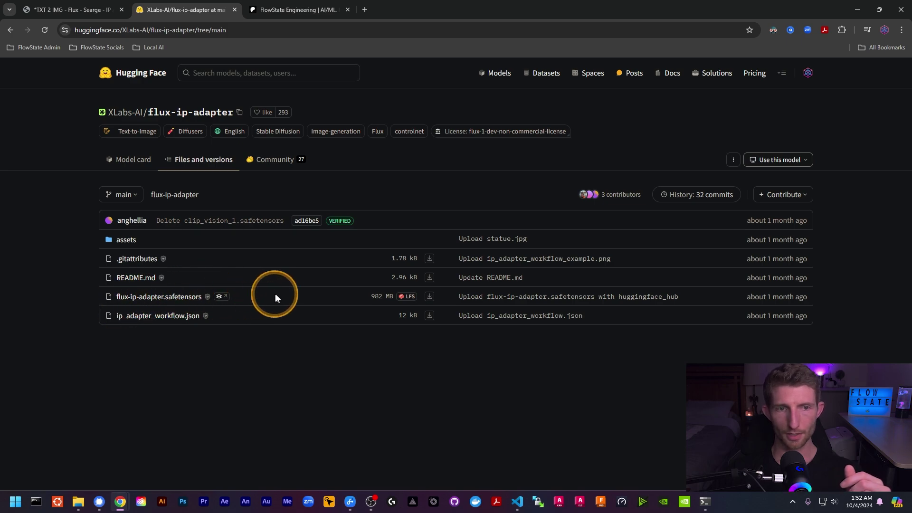
pyautogui.rightClick(431, 297)
pyautogui.click(460, 355)
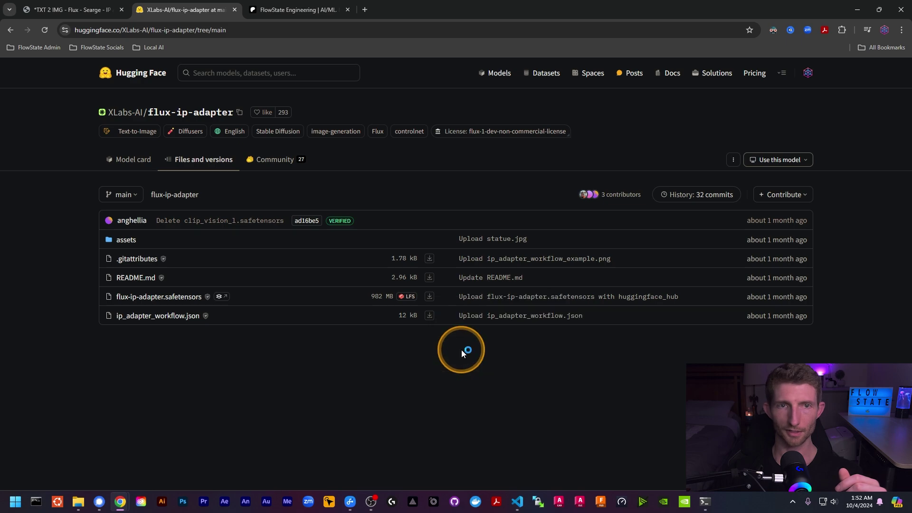
pyautogui.click(186, 27)
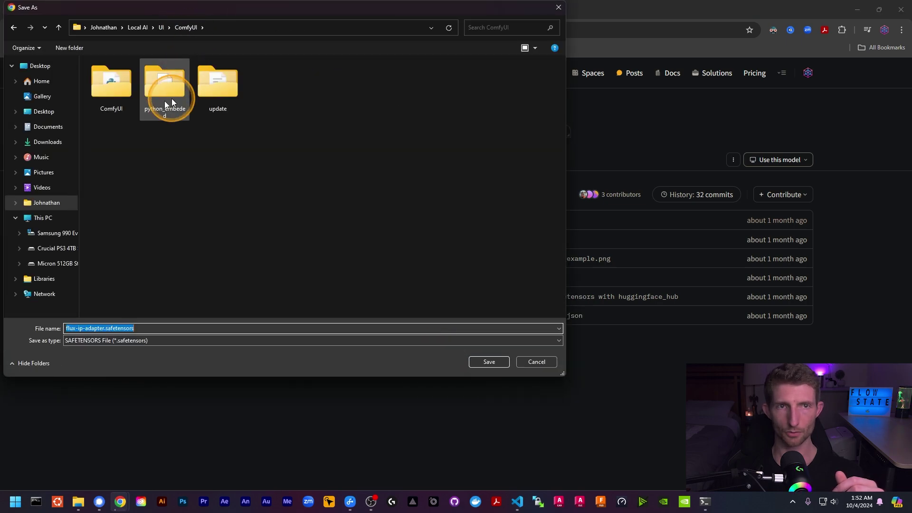
pyautogui.doubleClick(110, 88)
pyautogui.doubleClick(179, 194)
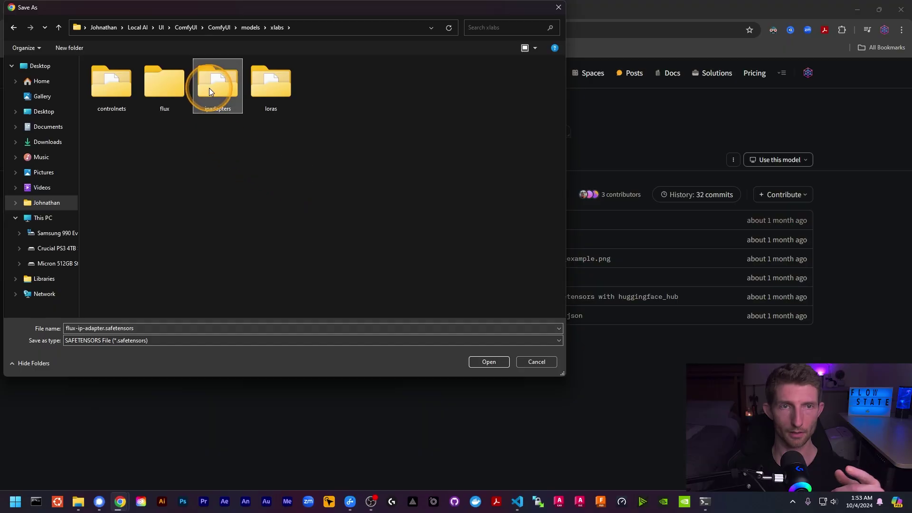
pyautogui.doubleClick(210, 90)
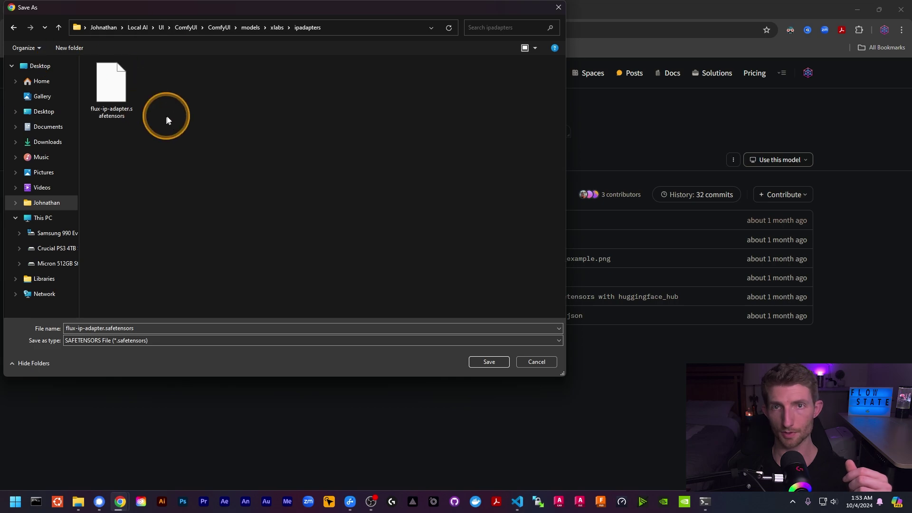
pyautogui.click(529, 363)
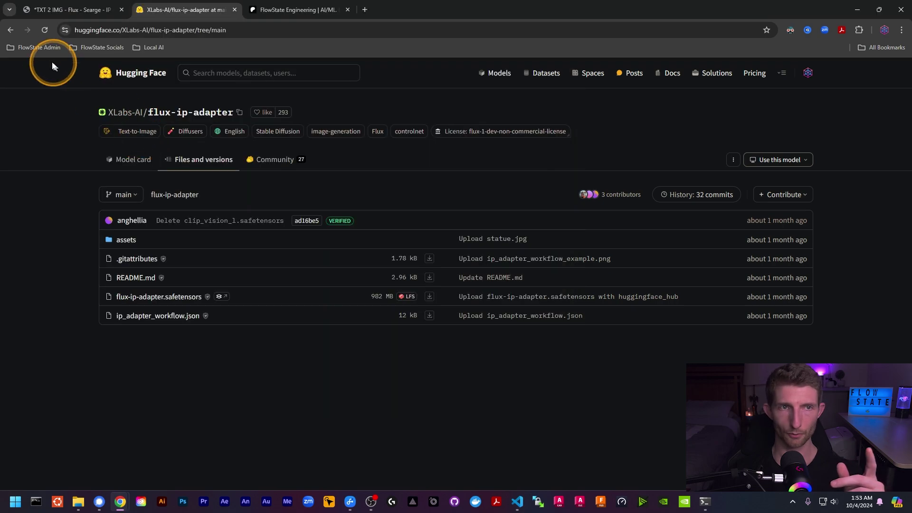
# Return to the flux-ip-adapter model card's ComfyUI instructions and open the file list of the linked openai/clip-vit-large-patch14 repository
pyautogui.click(11, 30)
pyautogui.scroll(-10, 252, 243)
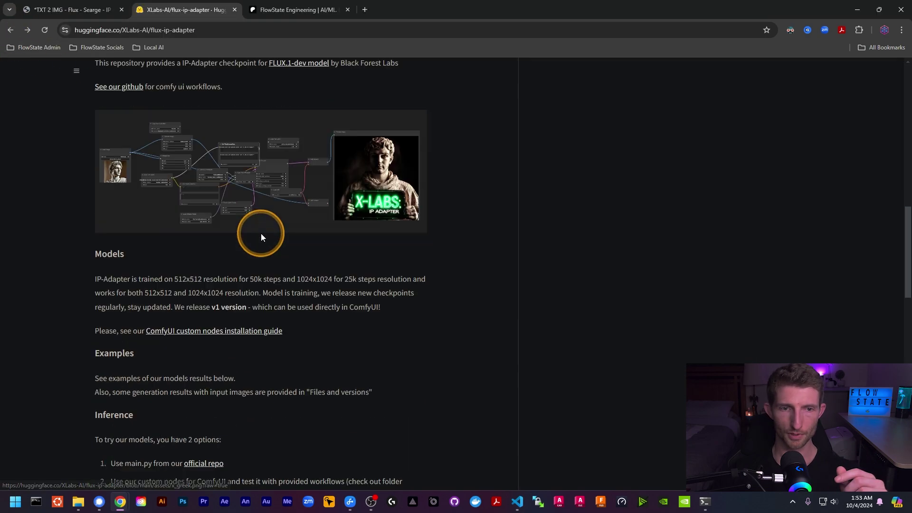
pyautogui.scroll(-9, 261, 233)
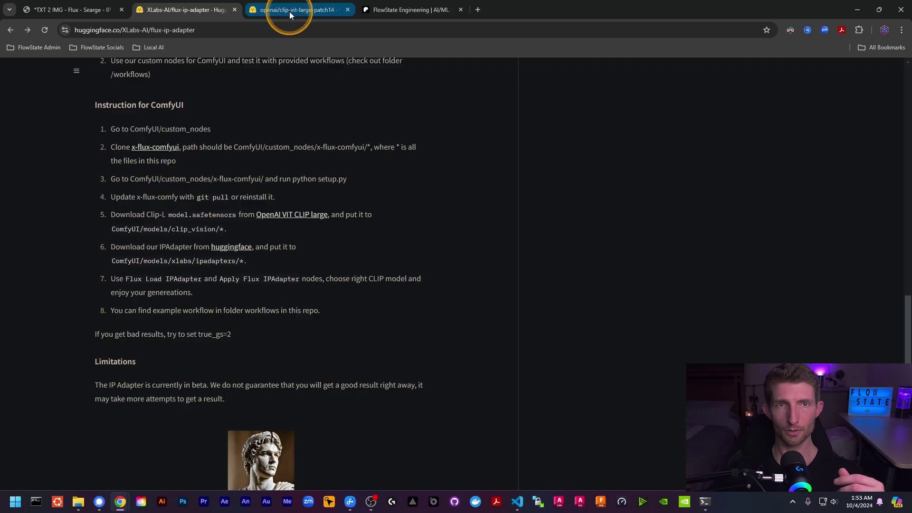
pyautogui.click(289, 11)
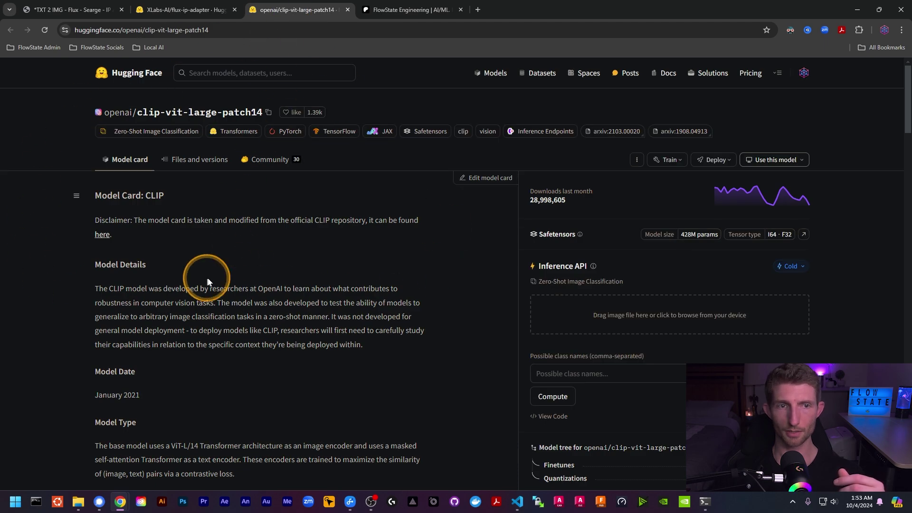
pyautogui.scroll(-6, 245, 224)
pyautogui.scroll(6, 246, 230)
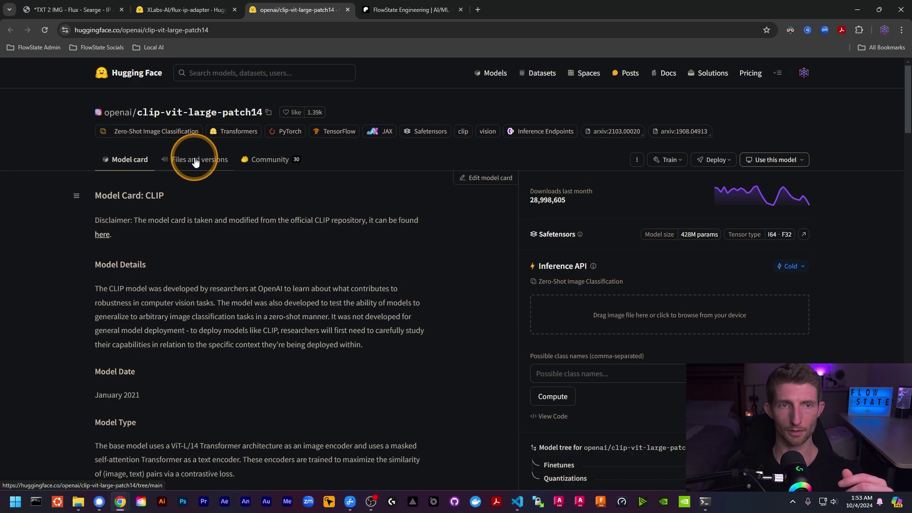
pyautogui.scroll(-1, 124, 306)
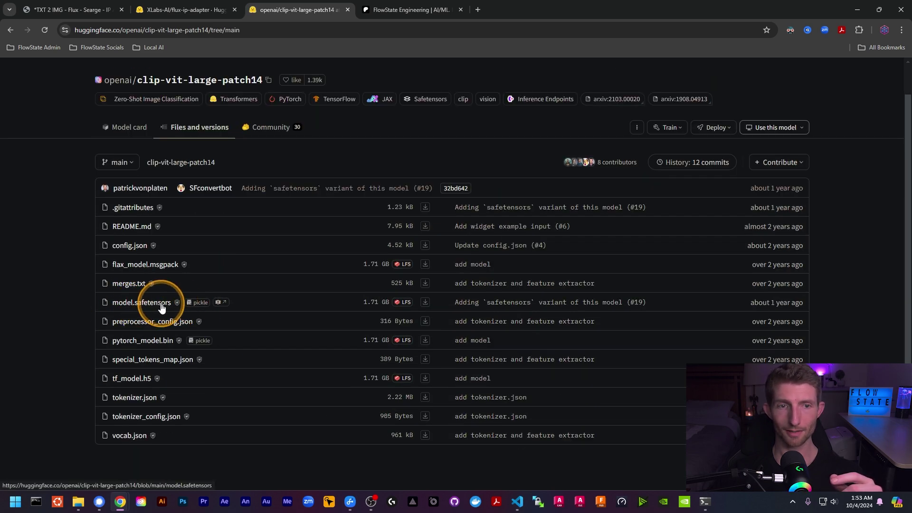
# Start saving the CLIP repository's model.safetensors into ComfyUI/models/clip_vision, and cancel the save
pyautogui.rightClick(426, 302)
pyautogui.click(444, 359)
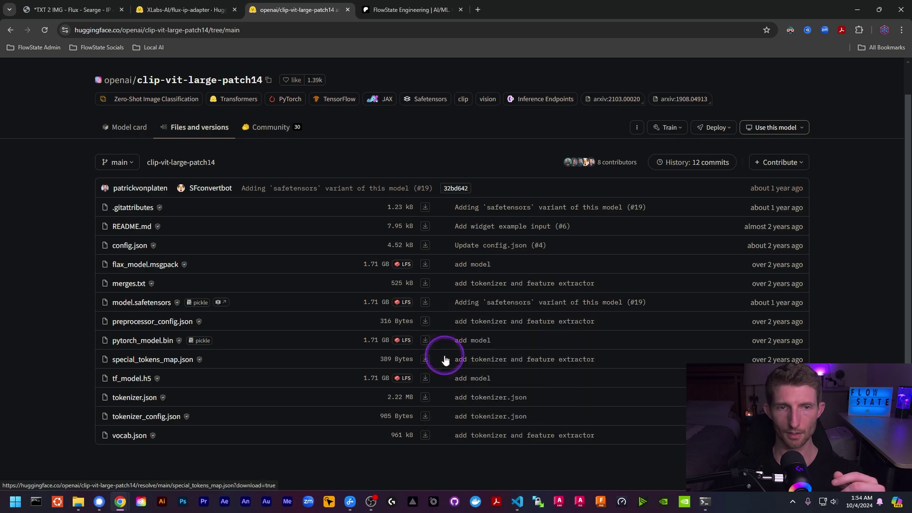
pyautogui.doubleClick(272, 145)
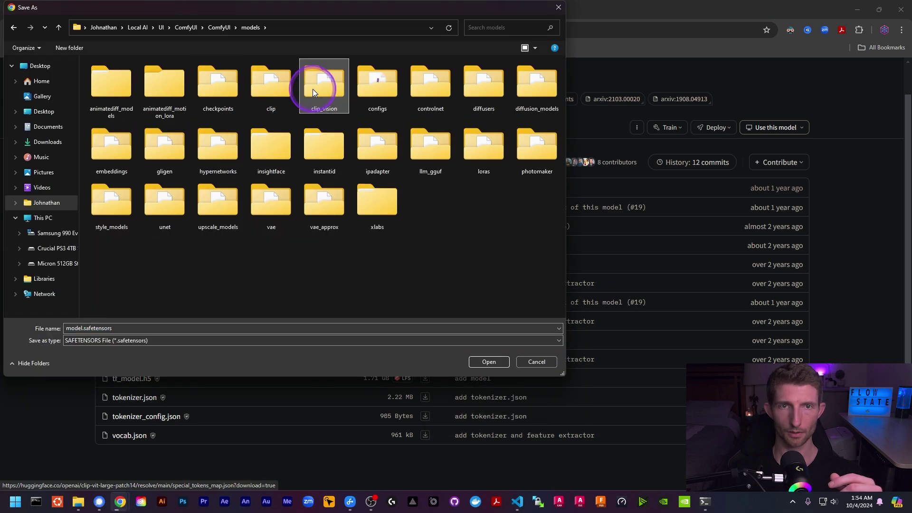
pyautogui.doubleClick(312, 90)
pyautogui.click(82, 328)
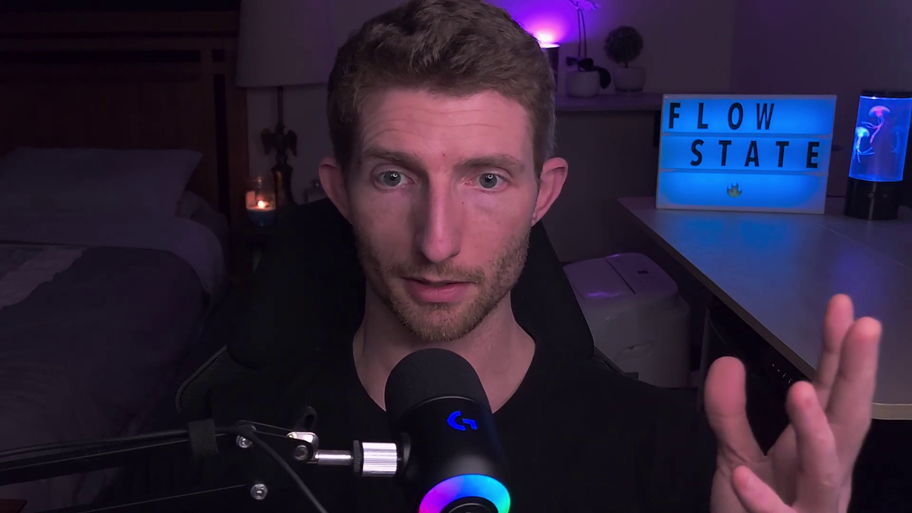
pyautogui.click(340, 98)
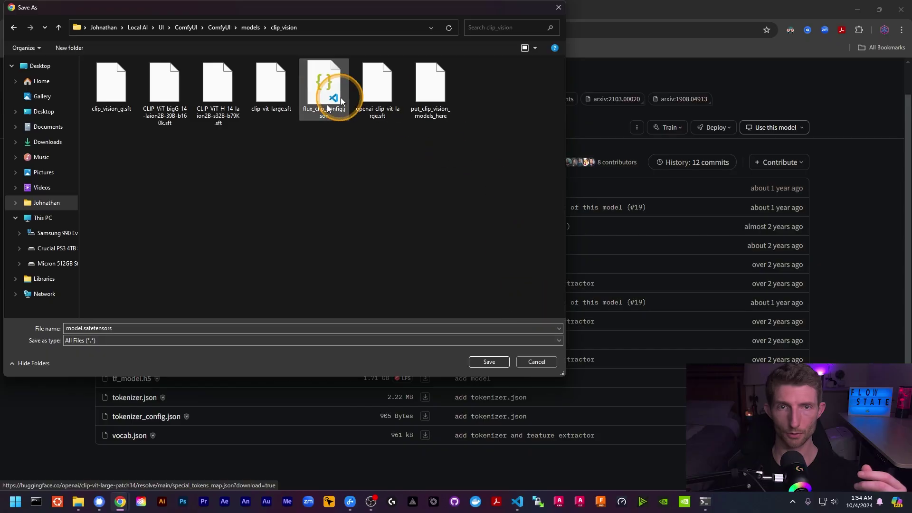
pyautogui.click(374, 135)
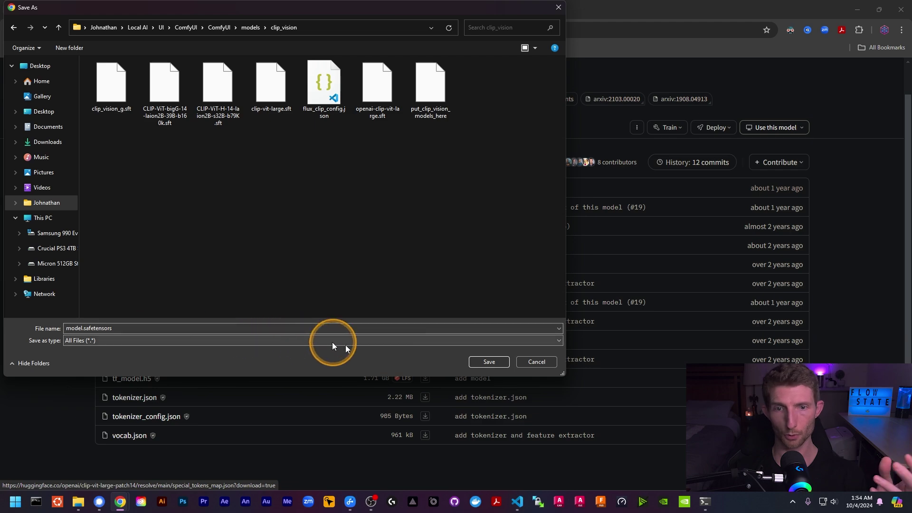
pyautogui.click(528, 363)
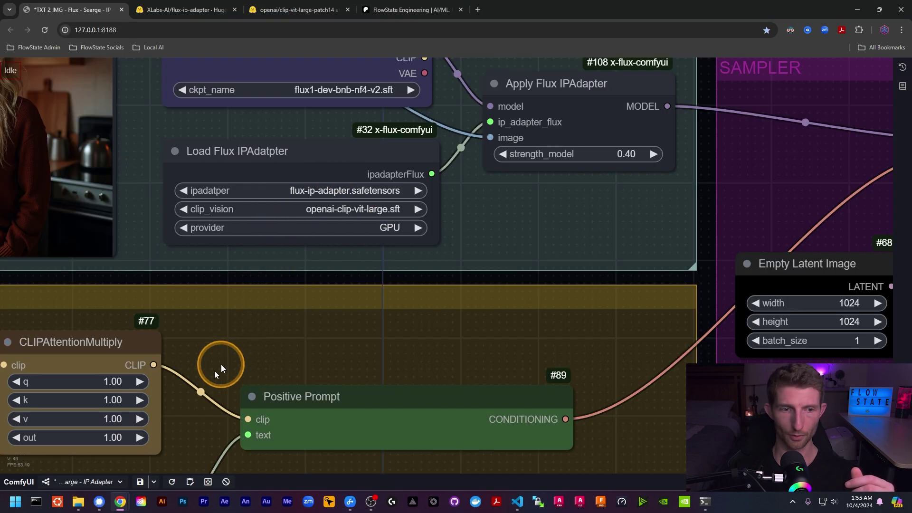
# Refresh the node widgets in ComfyUI, choose flux-ip-adapter.safetensors in the Load Flux IPAdapter node and open its clip_vision model choices
pyautogui.click(154, 482)
pyautogui.click(162, 483)
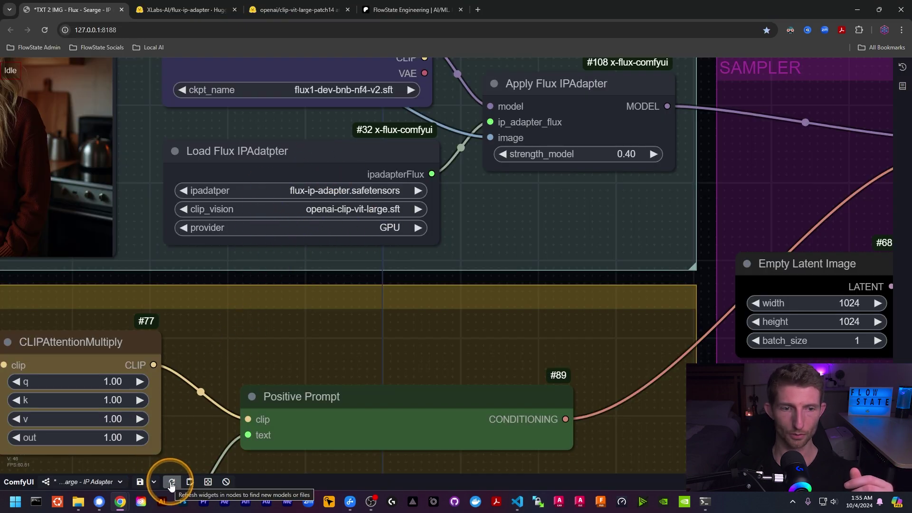
pyautogui.click(172, 482)
pyautogui.click(367, 191)
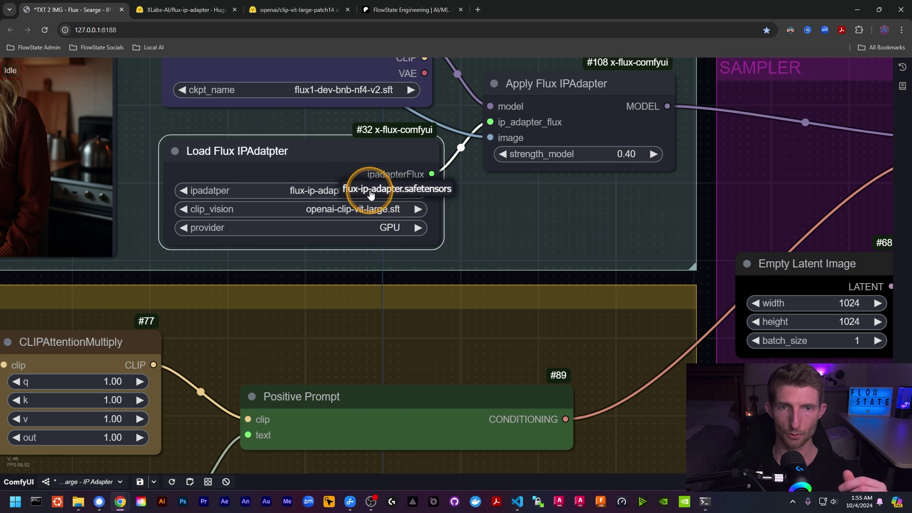
pyautogui.click(367, 189)
pyautogui.click(353, 209)
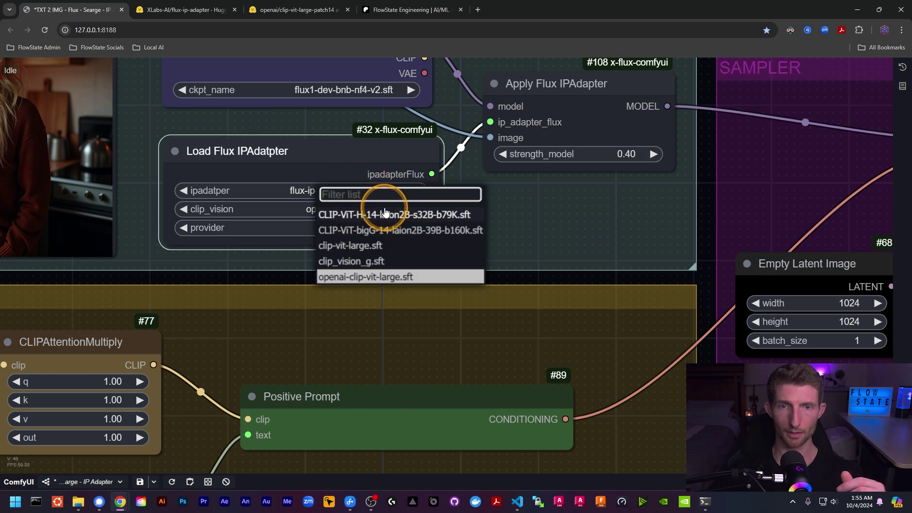
# Examine the Apply Flux IPAdapter node, the Searge LLM prompt, the reference image and the sampler nodes across the workflow
pyautogui.scroll(-3, 428, 251)
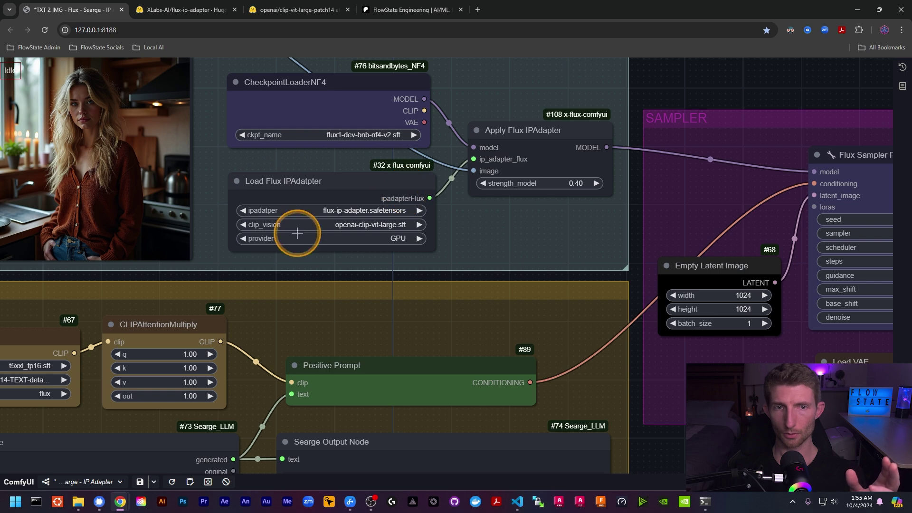
pyautogui.moveTo(514, 230); pyautogui.dragTo(325, 276)
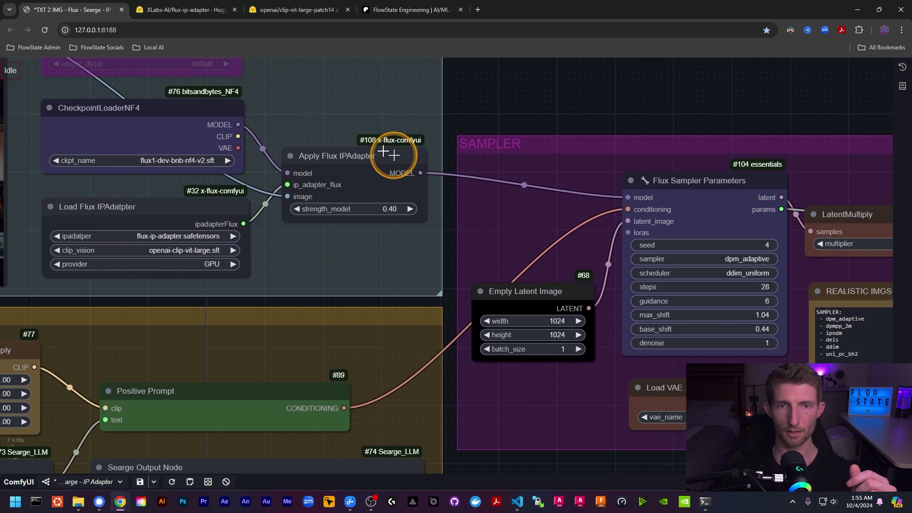
pyautogui.moveTo(351, 157); pyautogui.dragTo(422, 206)
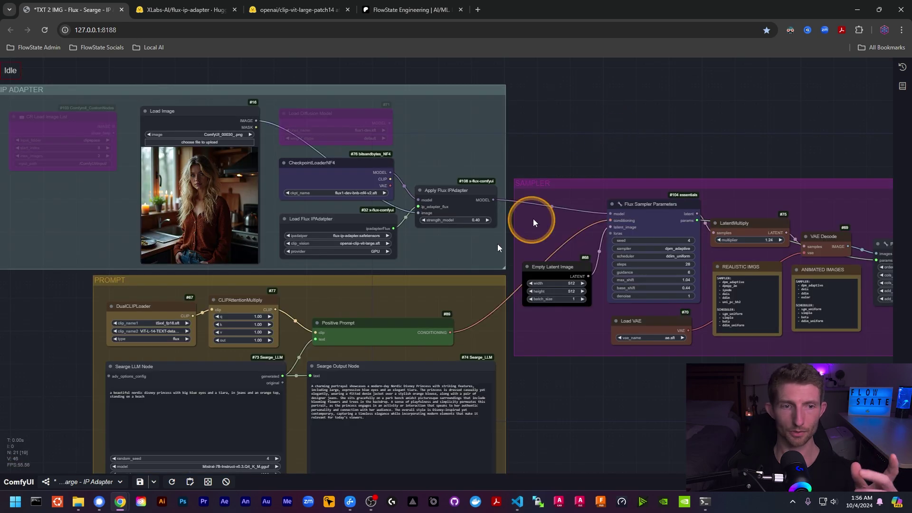
pyautogui.scroll(-2, 272, 293)
pyautogui.scroll(6, 153, 434)
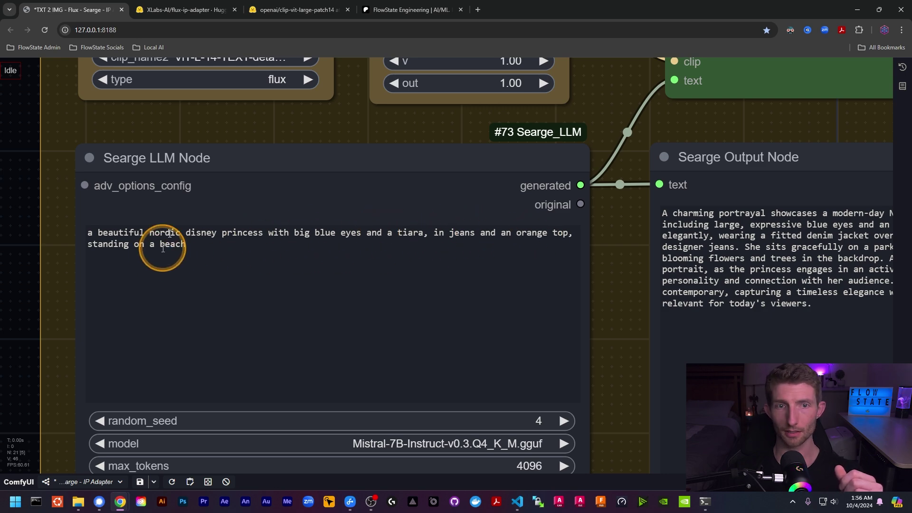
pyautogui.scroll(-10, 163, 248)
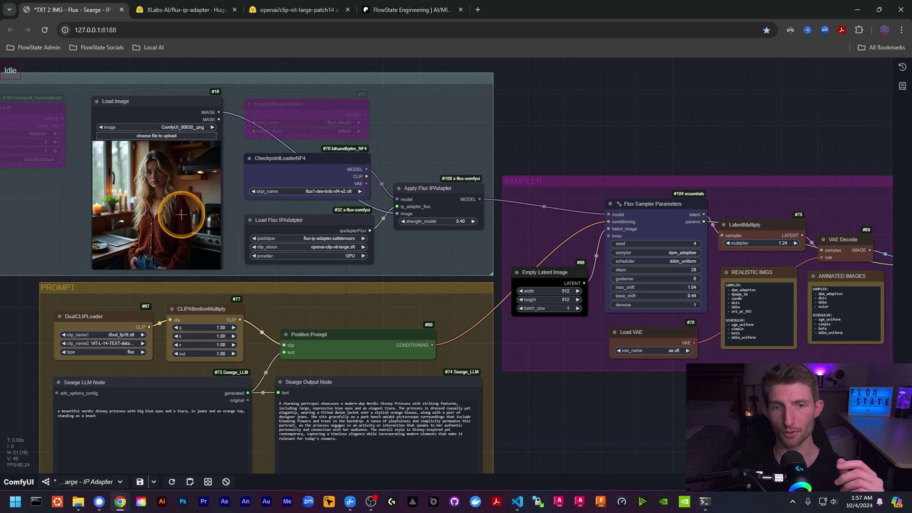
pyautogui.scroll(-3, 190, 183)
pyautogui.hscroll(5, 375, 335)
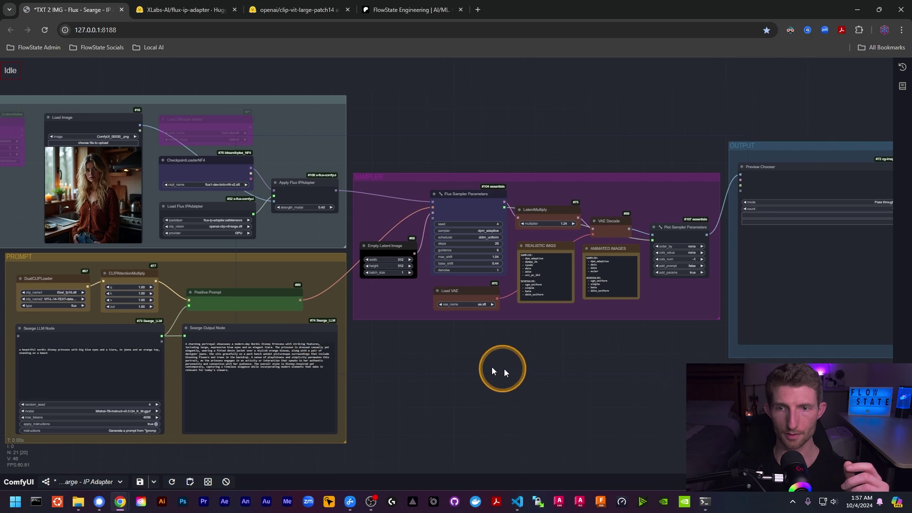
# Inspect the generated image in the Output group up close against the reference image
pyautogui.scroll(4, 387, 265)
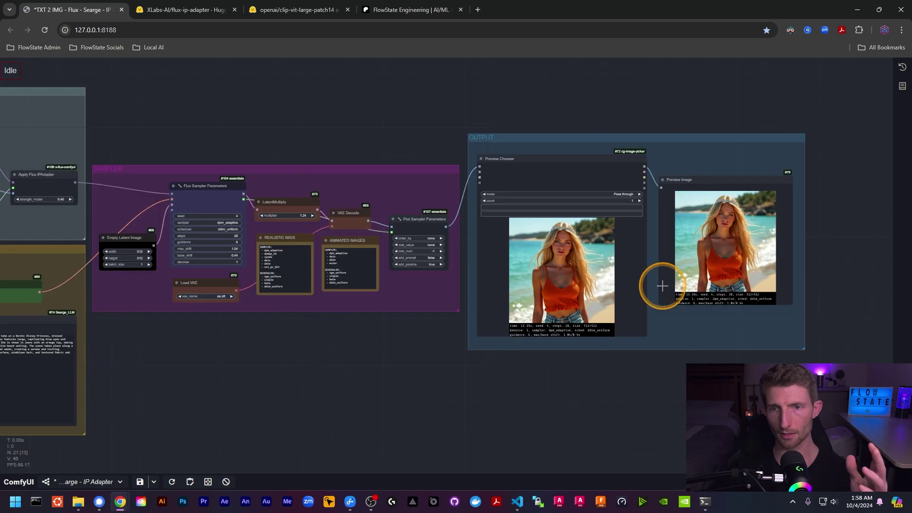
pyautogui.scroll(5, 638, 295)
pyautogui.scroll(3, 558, 280)
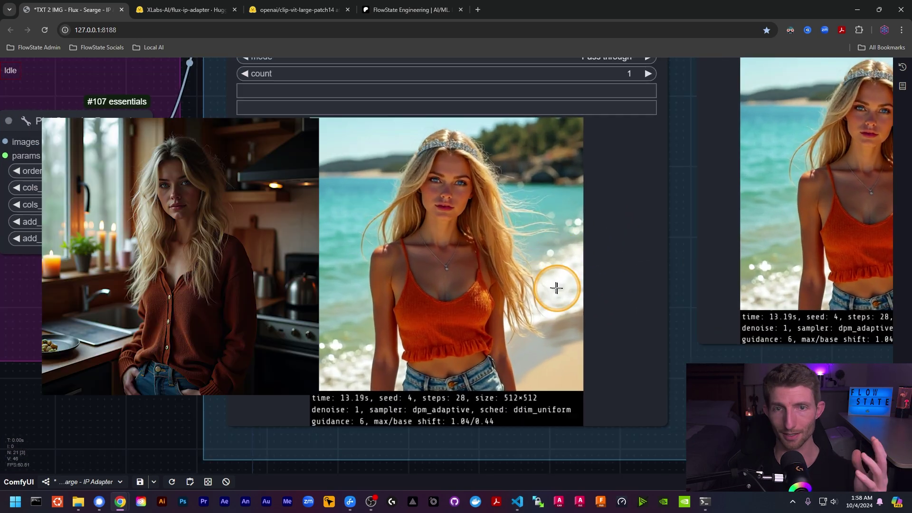
pyautogui.scroll(1, 549, 283)
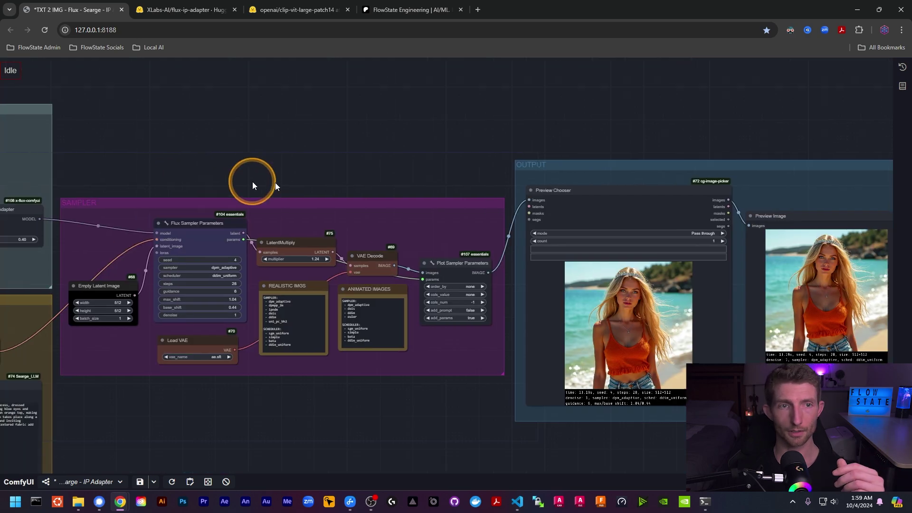
# Set strength_model on the Apply Flux IPAdapter node to 0.1 and compare the generated image with the reference image
pyautogui.moveTo(252, 181); pyautogui.dragTo(501, 175)
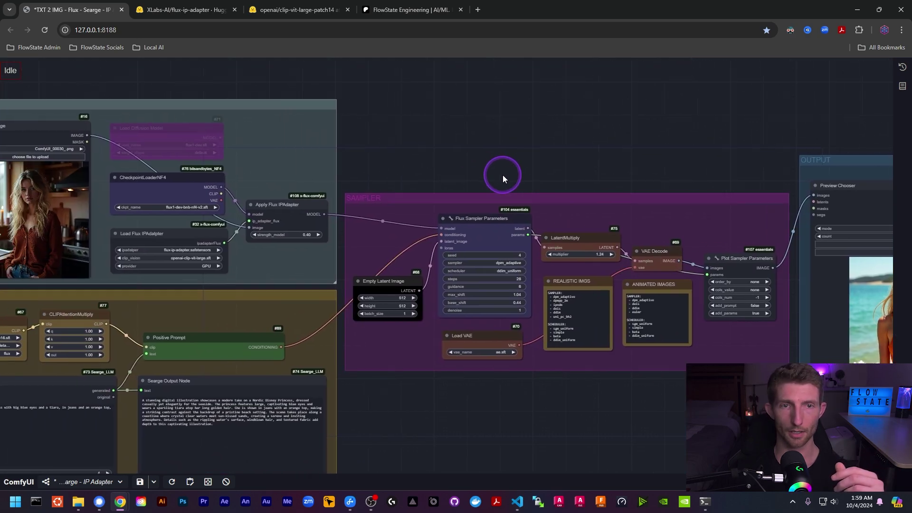
pyautogui.scroll(7, 295, 209)
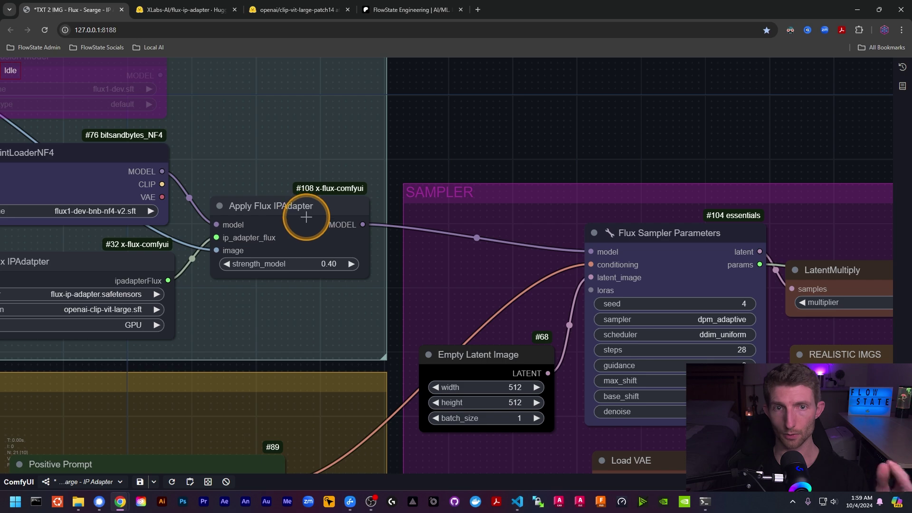
pyautogui.scroll(2, 234, 265)
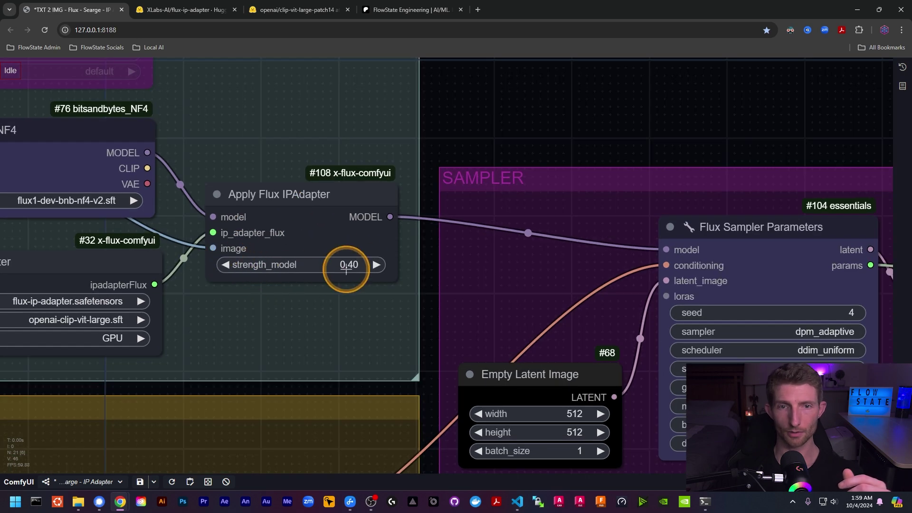
pyautogui.click(360, 264)
pyautogui.write('0.1')
pyautogui.press('Return')
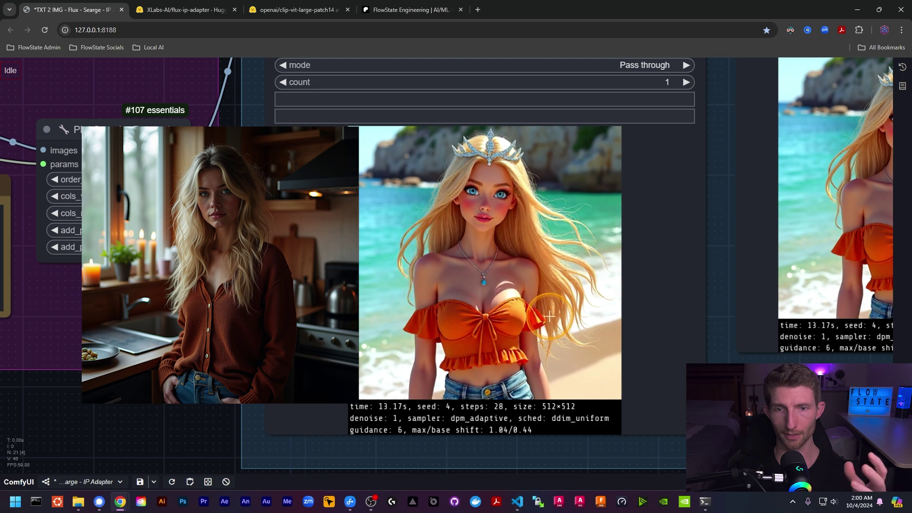
pyautogui.scroll(7, 556, 331)
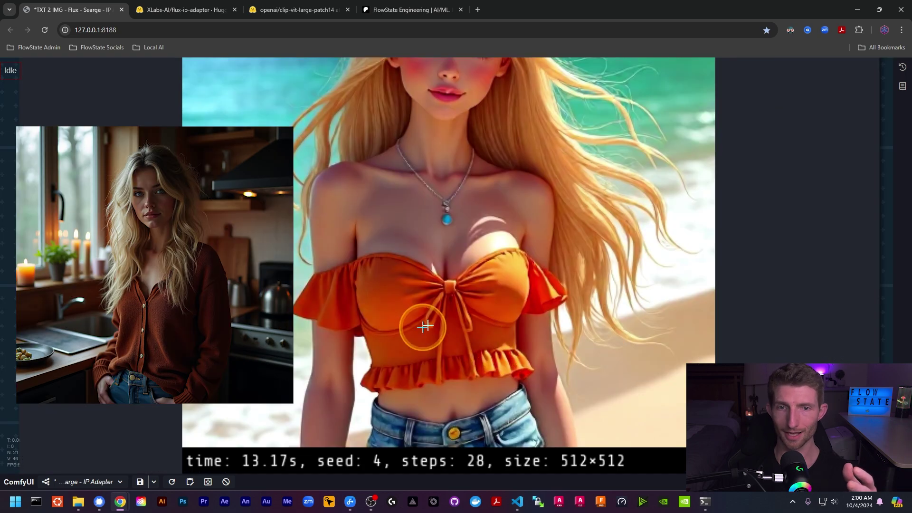
pyautogui.scroll(-7, 556, 311)
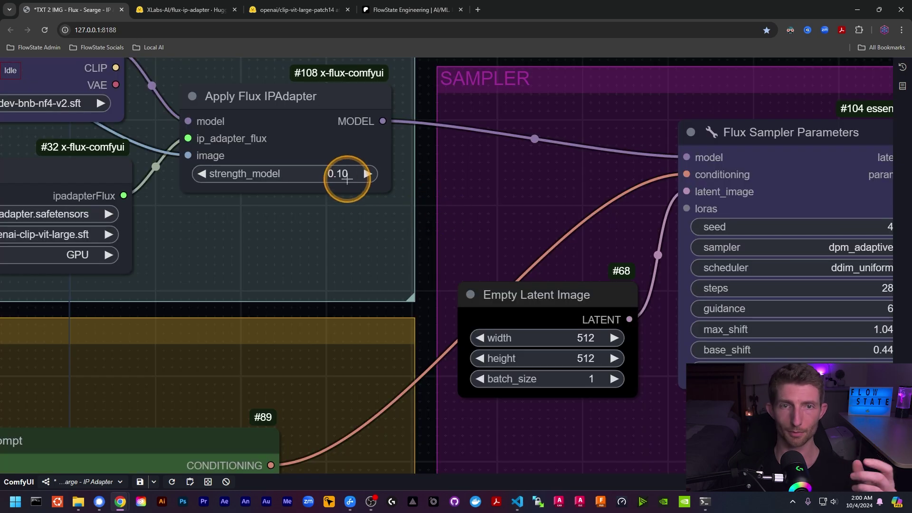
# Set the Apply Flux IPAdapter node's strength_model to 0.3 and generate an image with it
pyautogui.click(348, 175)
pyautogui.write('0.3')
pyautogui.press('Return')
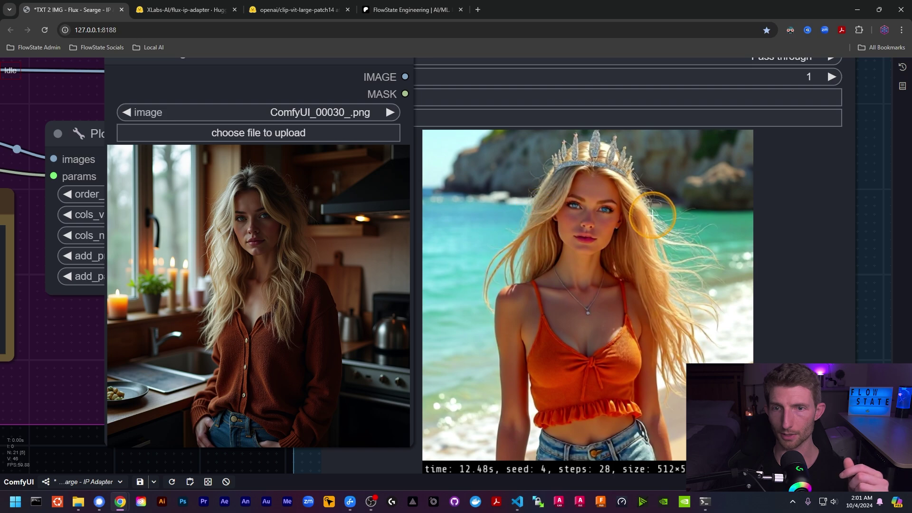
# Change the Apply Flux IPAdapter node's strength_model again and inspect the regenerated image beside the Load Image reference
pyautogui.scroll(-10, 661, 234)
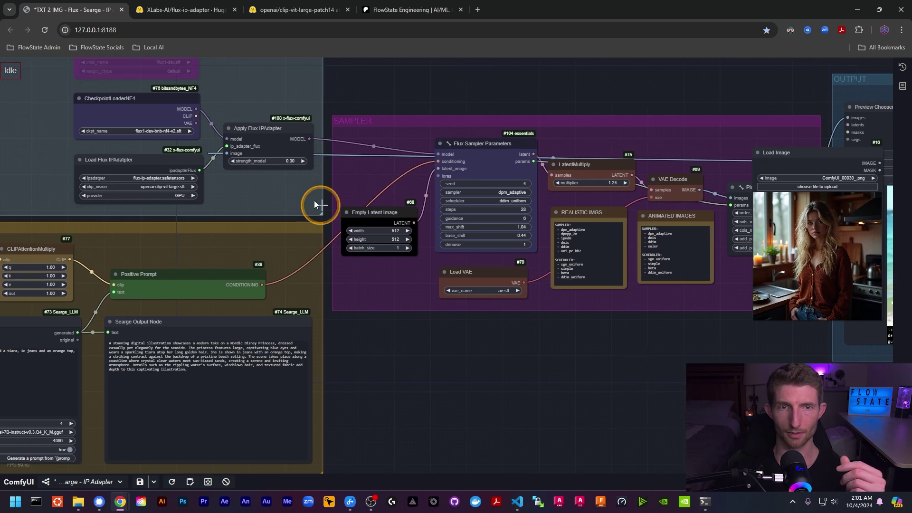
pyautogui.click(290, 161)
pyautogui.scroll(5, 690, 325)
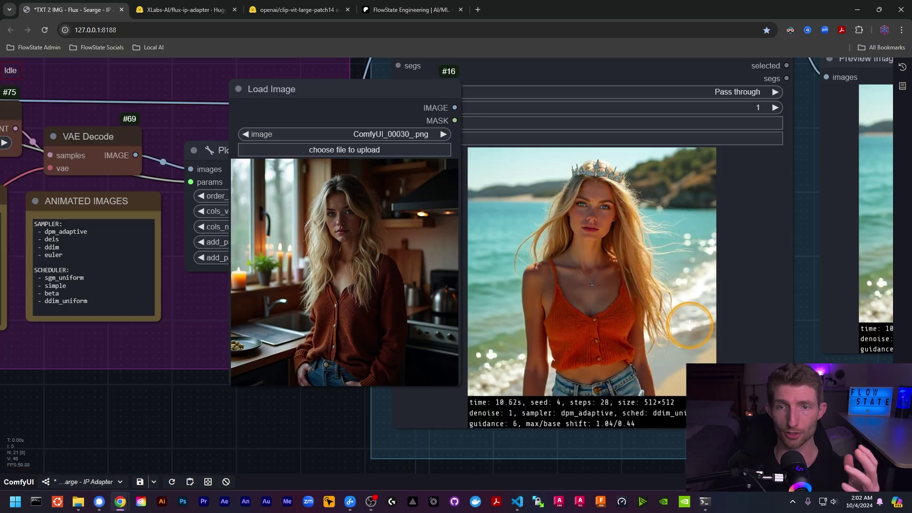
pyautogui.scroll(3, 646, 289)
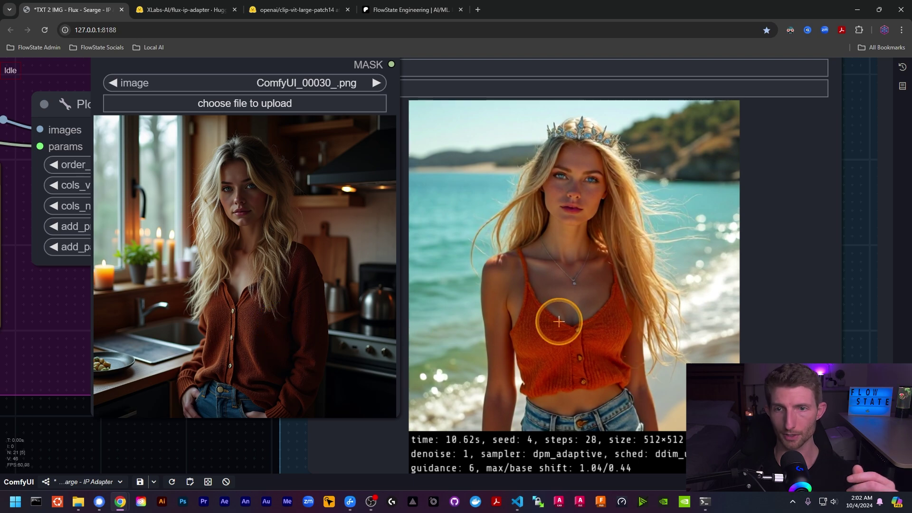
# Set the Apply Flux IPAdapter node's strength_model to 0.70, view the generated image and return to the node
pyautogui.scroll(-10, 326, 183)
pyautogui.scroll(4, 386, 204)
pyautogui.click(390, 218)
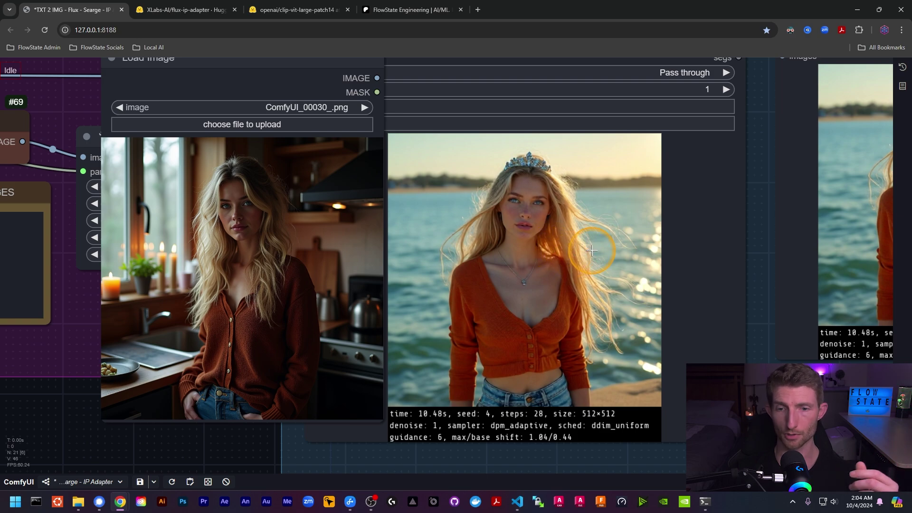
pyautogui.scroll(-5, 497, 391)
pyautogui.scroll(6, 489, 295)
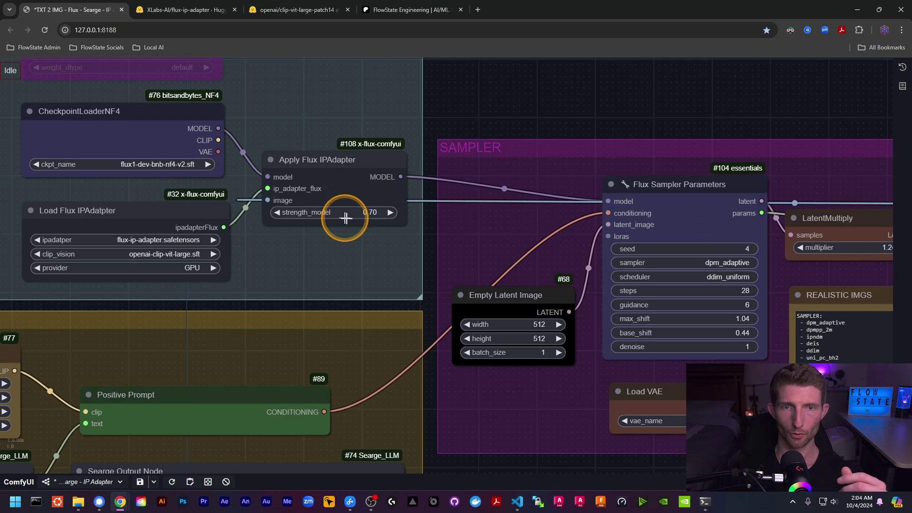
# Set the Apply Flux IPAdapter node's strength_model to 0.9 and compare the newly generated image with the reference image
pyautogui.click(346, 212)
pyautogui.write('0.')
pyautogui.press('Return')
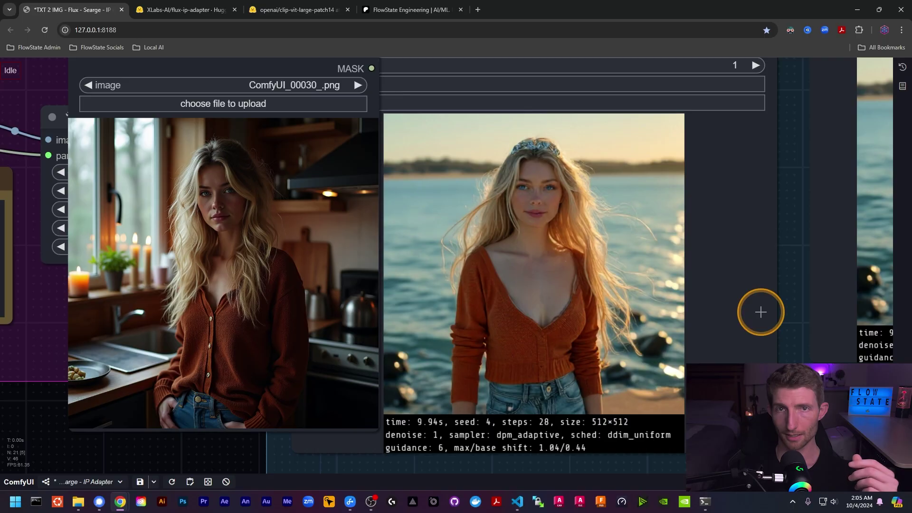
pyautogui.scroll(-5, 761, 313)
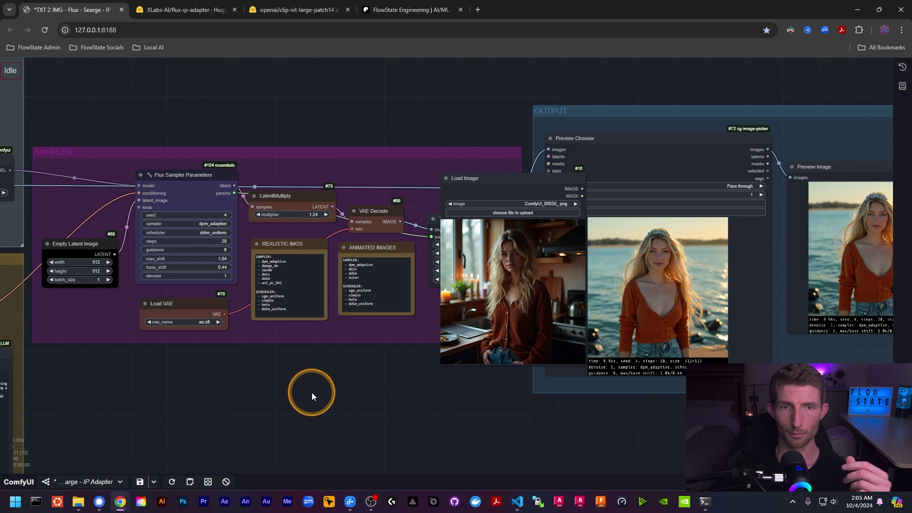
# Set the Apply Flux IPAdapter node's strength_model to 0.87 and inspect the generated image's face and clothing up close
pyautogui.moveTo(309, 393); pyautogui.dragTo(644, 371)
pyautogui.scroll(8, 338, 184)
pyautogui.click(338, 185)
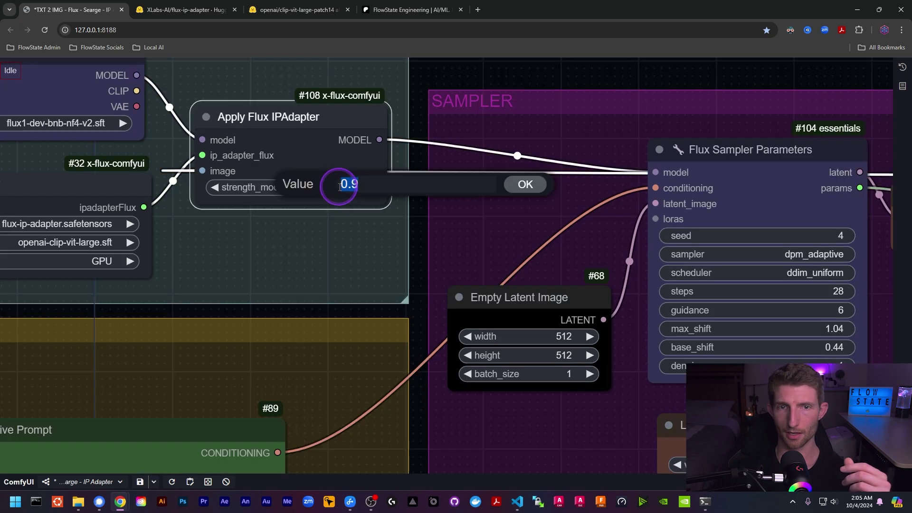
pyautogui.write('0.87')
pyautogui.press('Return')
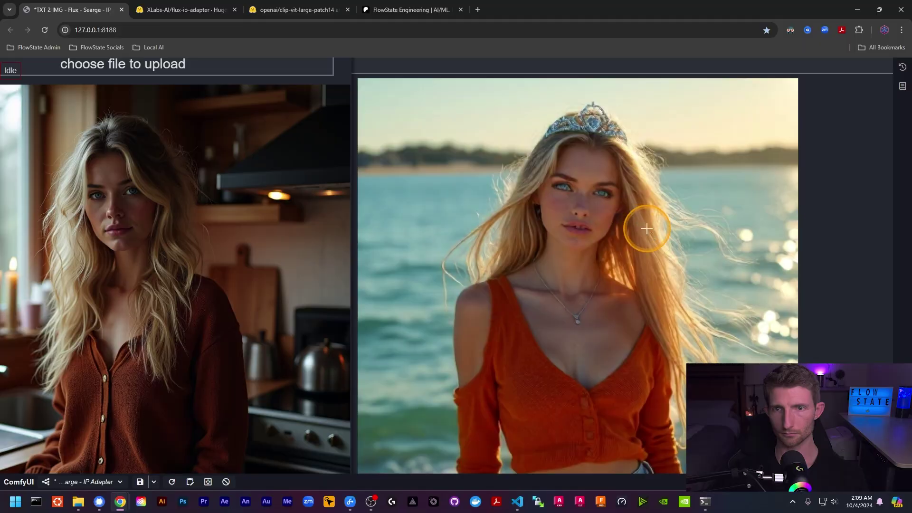
pyautogui.scroll(3, 632, 228)
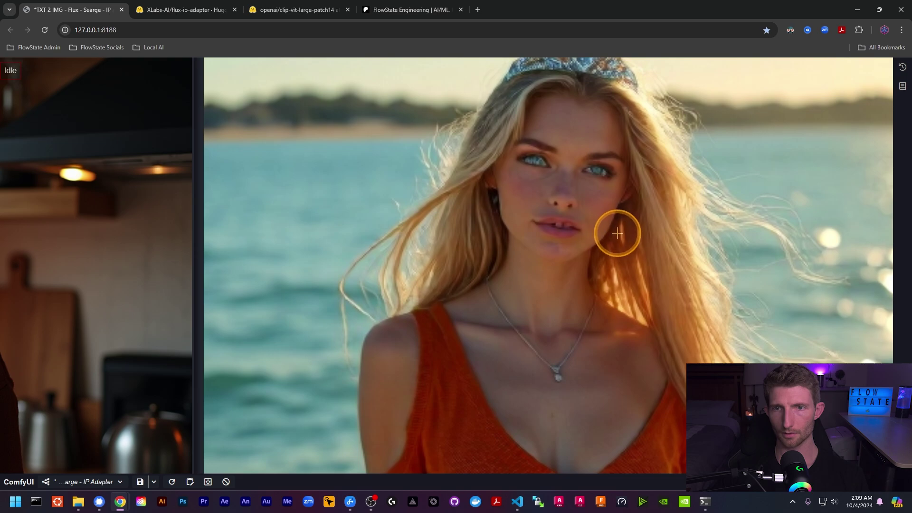
pyautogui.scroll(-5, 618, 233)
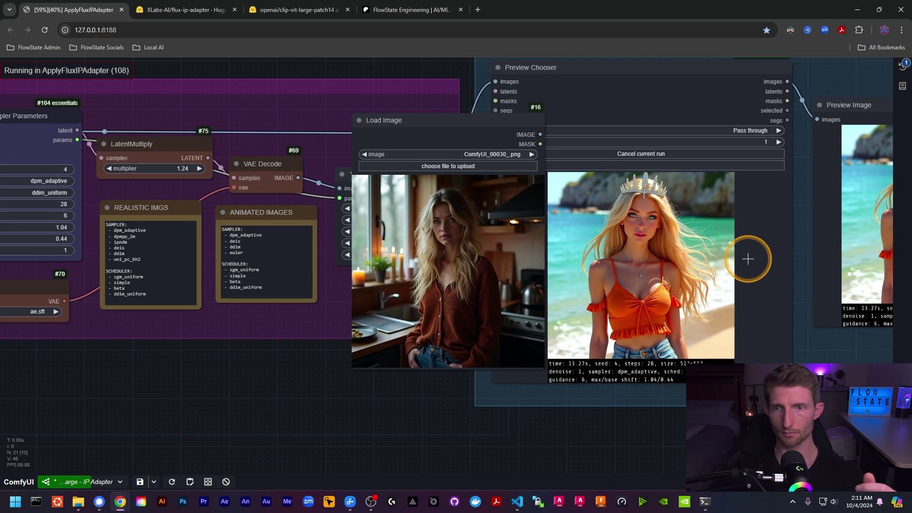
# Compare the latest generated image with the Load Image reference and check the strength_model value on the Apply Flux IPAdapter node
pyautogui.scroll(2, 748, 259)
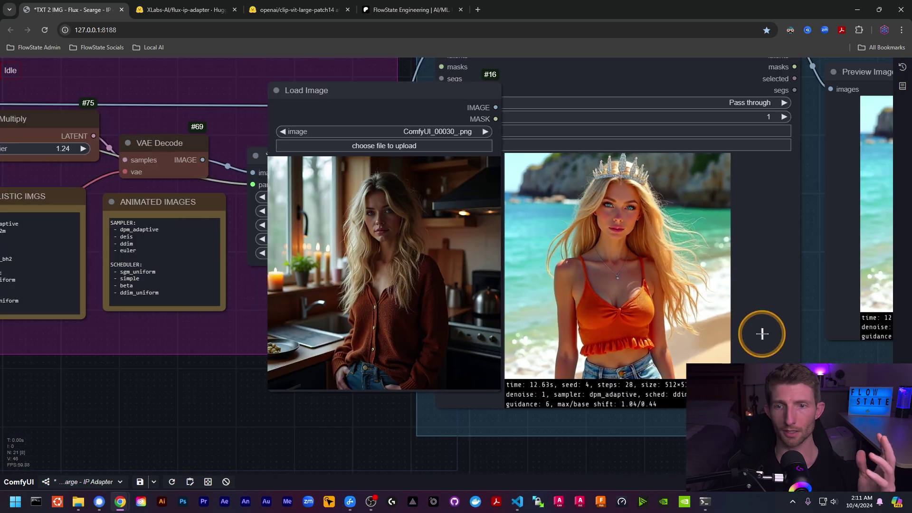
pyautogui.scroll(-5, 760, 334)
pyautogui.moveTo(266, 403); pyautogui.dragTo(437, 421)
pyautogui.scroll(5, 193, 246)
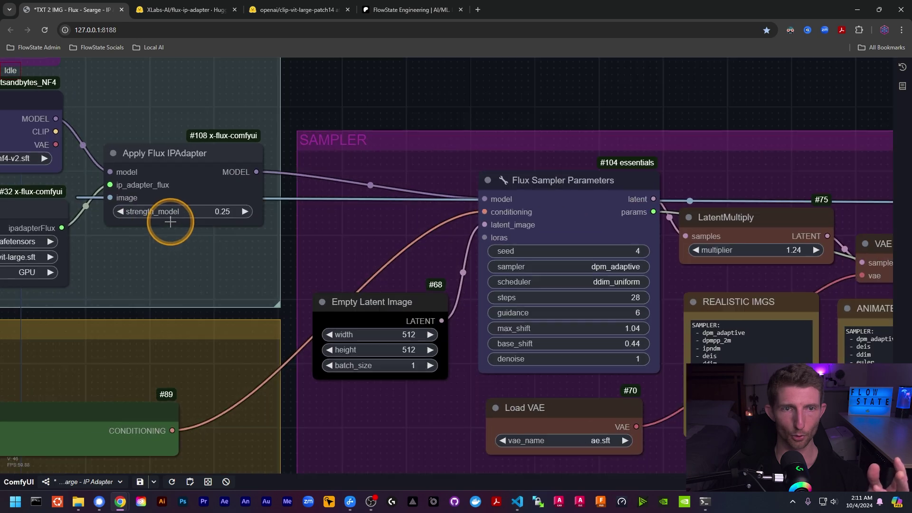
pyautogui.scroll(-6, 174, 223)
pyautogui.moveTo(544, 418); pyautogui.dragTo(301, 375)
pyautogui.scroll(9, 512, 174)
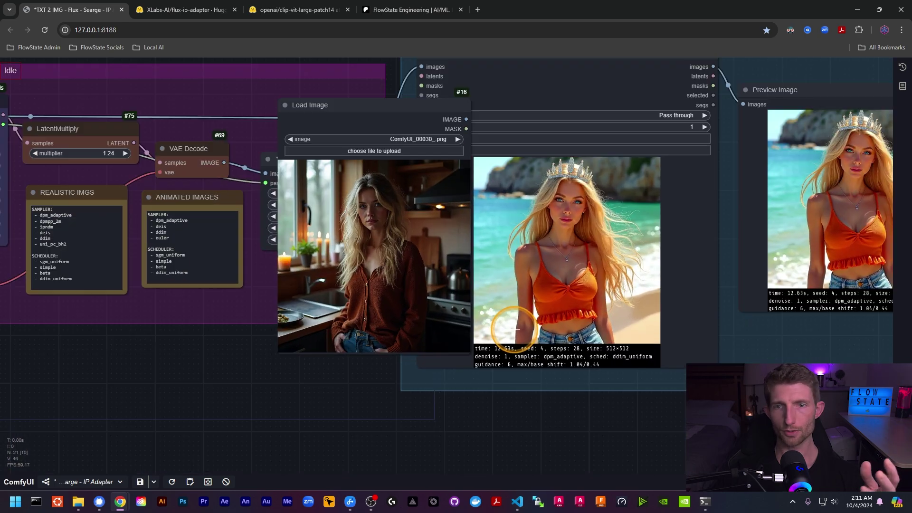
pyautogui.scroll(1, 701, 237)
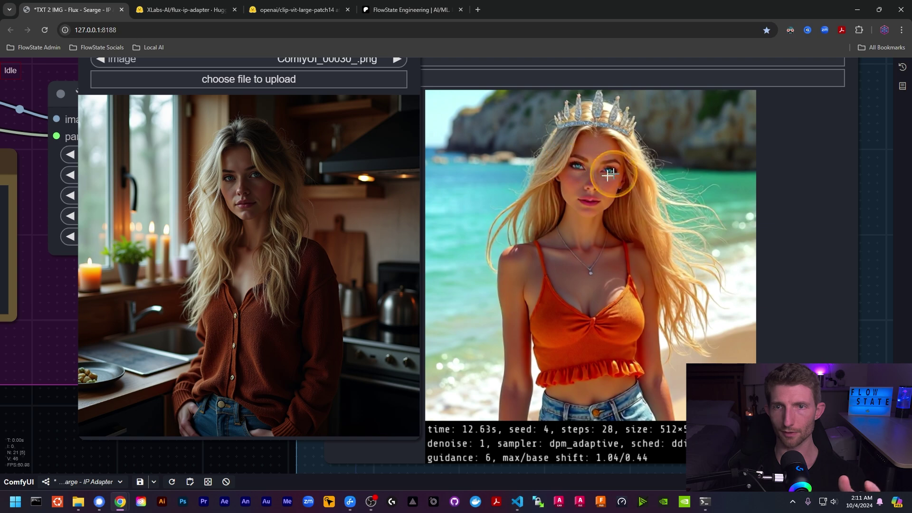
pyautogui.scroll(-1, 584, 230)
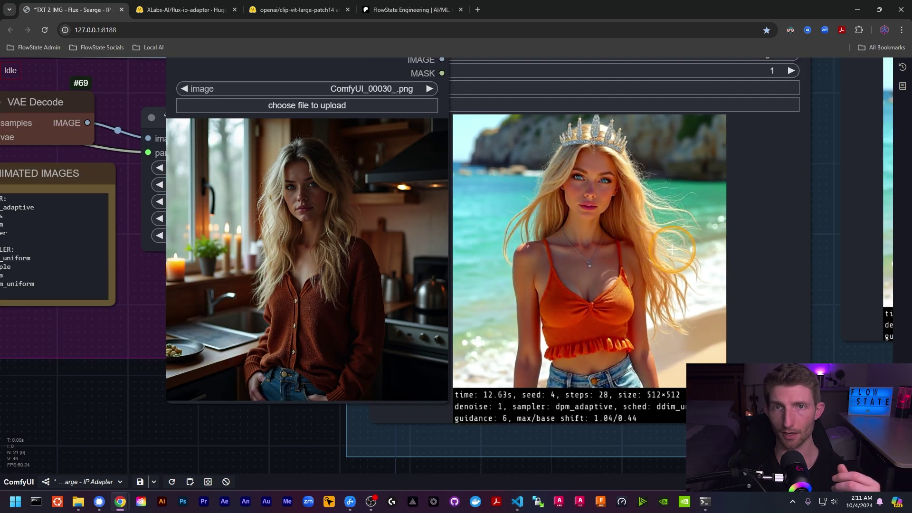
pyautogui.scroll(-1, 672, 249)
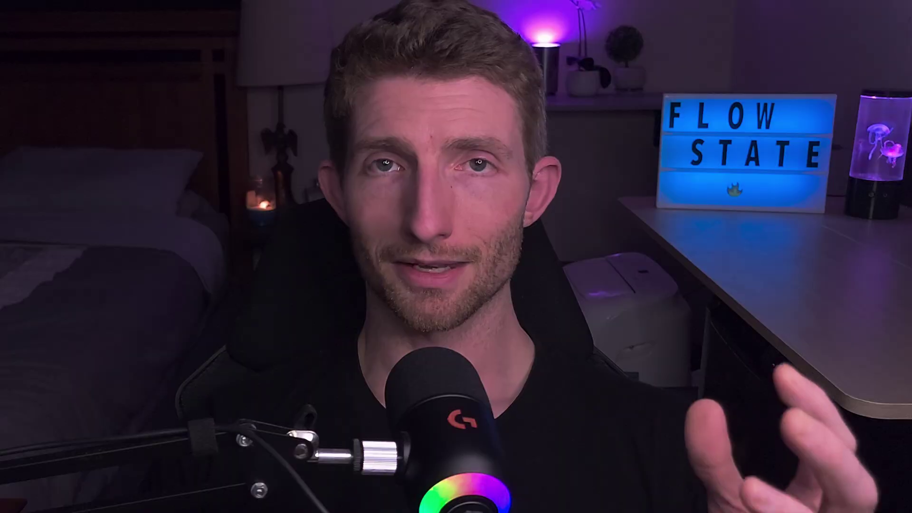